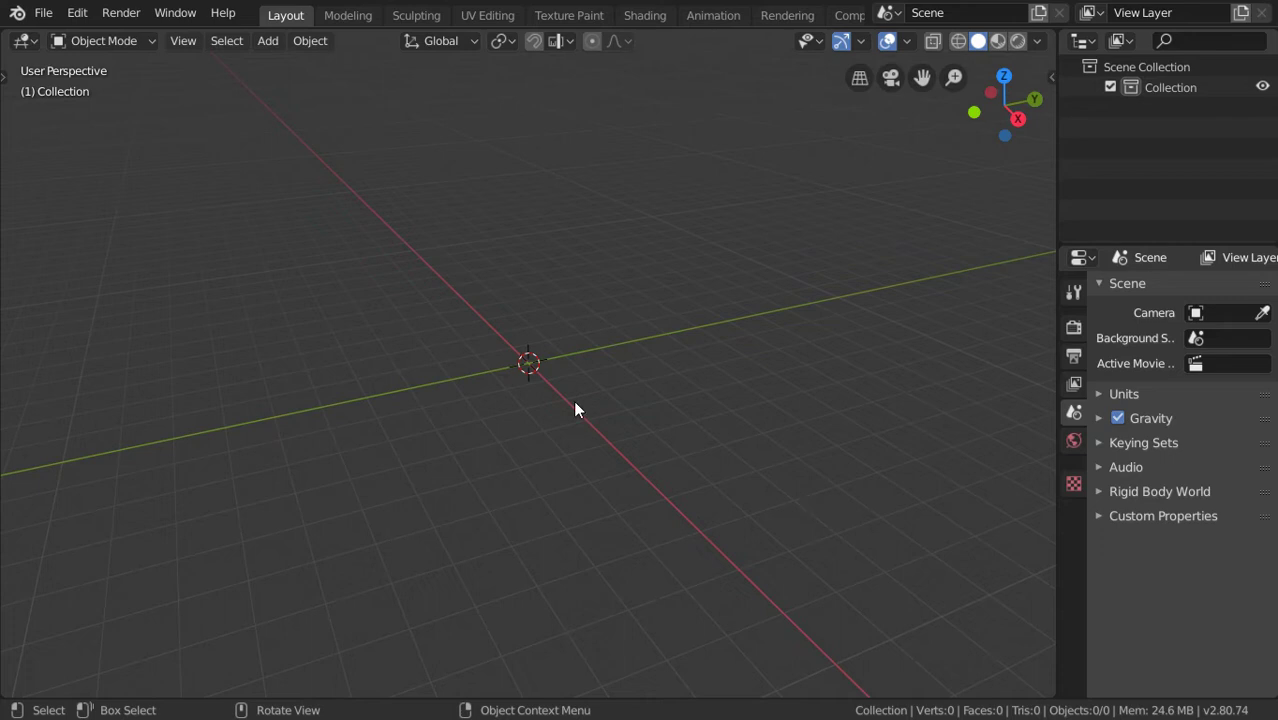
Add a mesh circle at the world origin in front view with 24 vertices and a 0.4 m radius
key("KP_1")
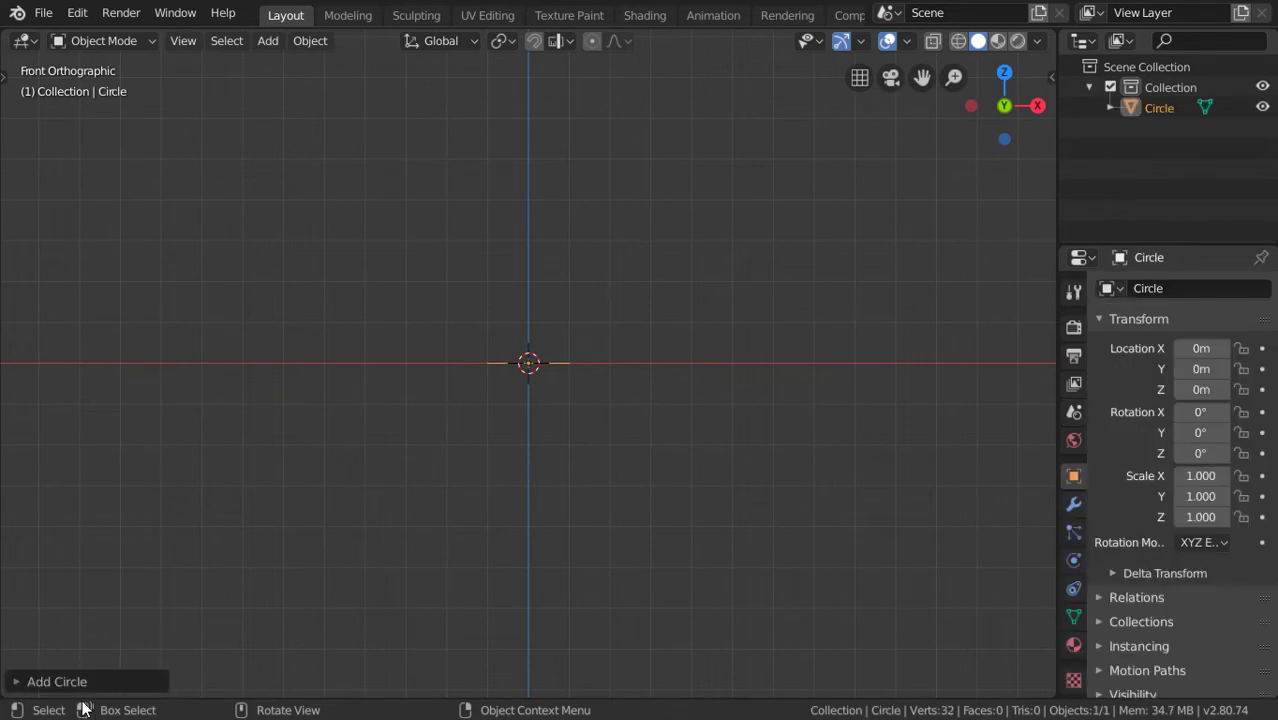
left_click(84, 682)
left_click(240, 458)
type("24")
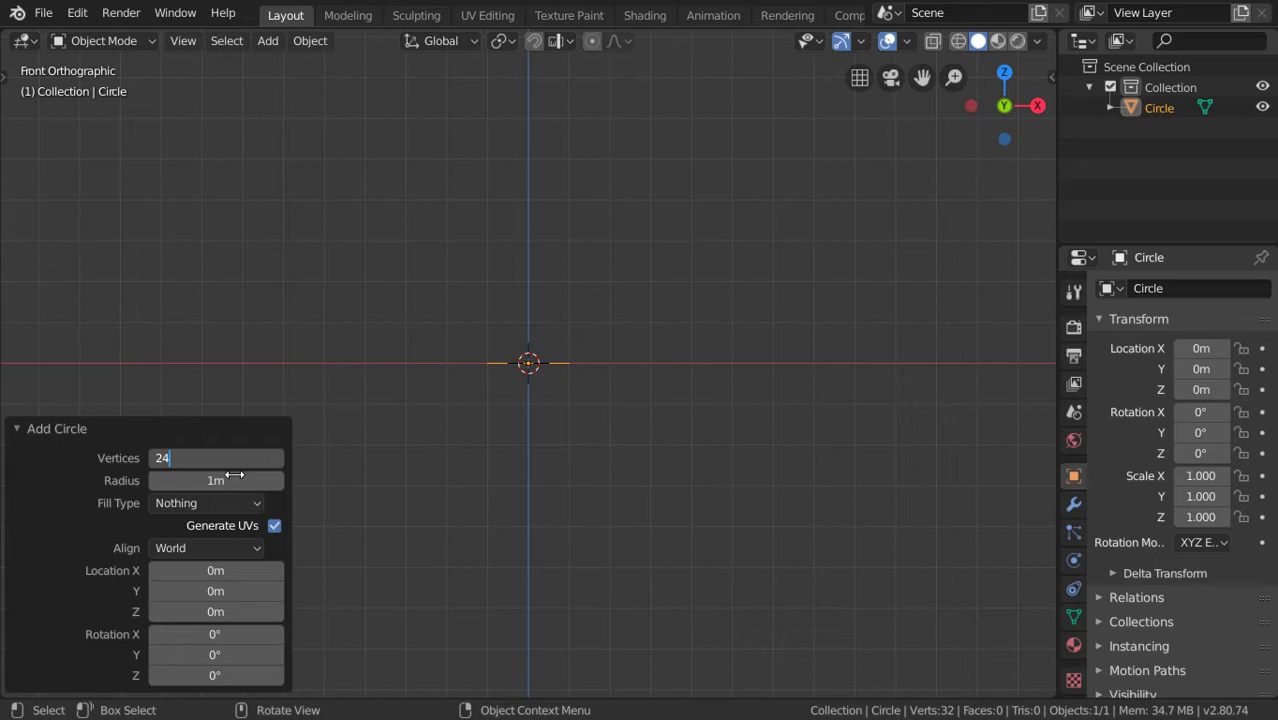
left_click(224, 480)
type("0.4")
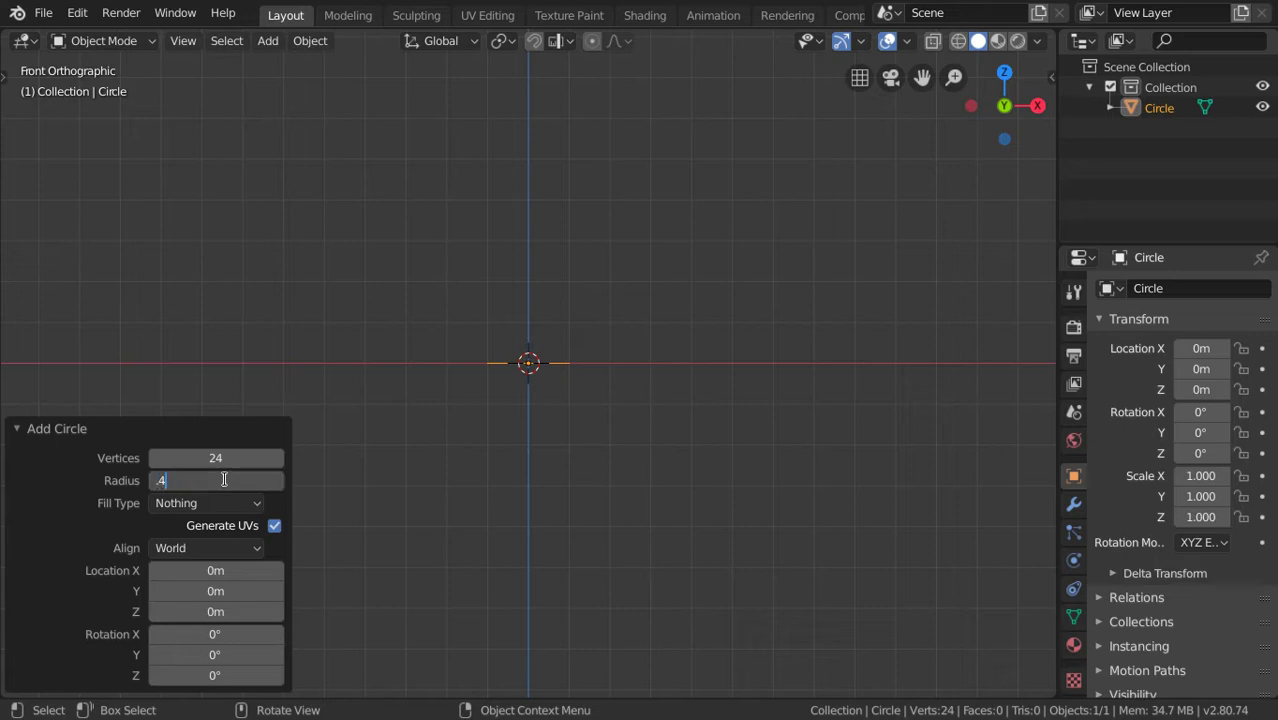
key("Return")
Extrude the circle's vertices 1 m along the Z axis in Edit Mode to form an open cylinder
middle_click_drag(599, 372, 600, 372)
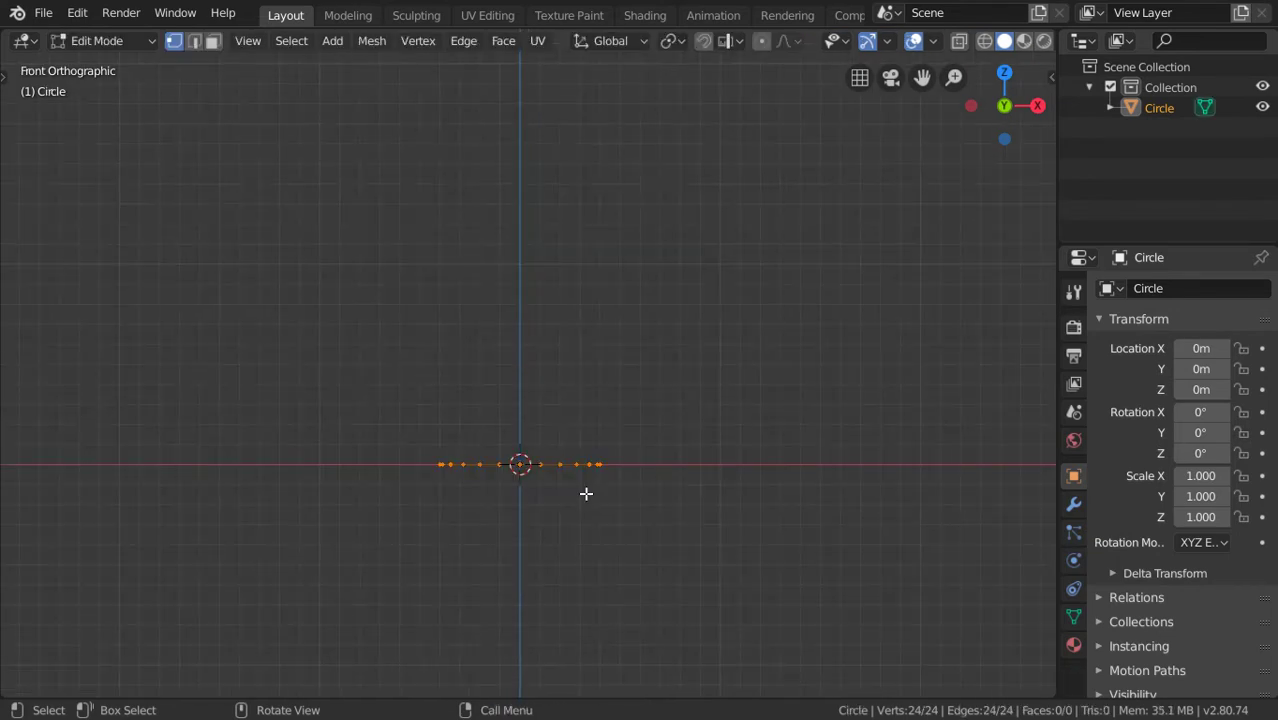
key("e")
key("z")
key("1")
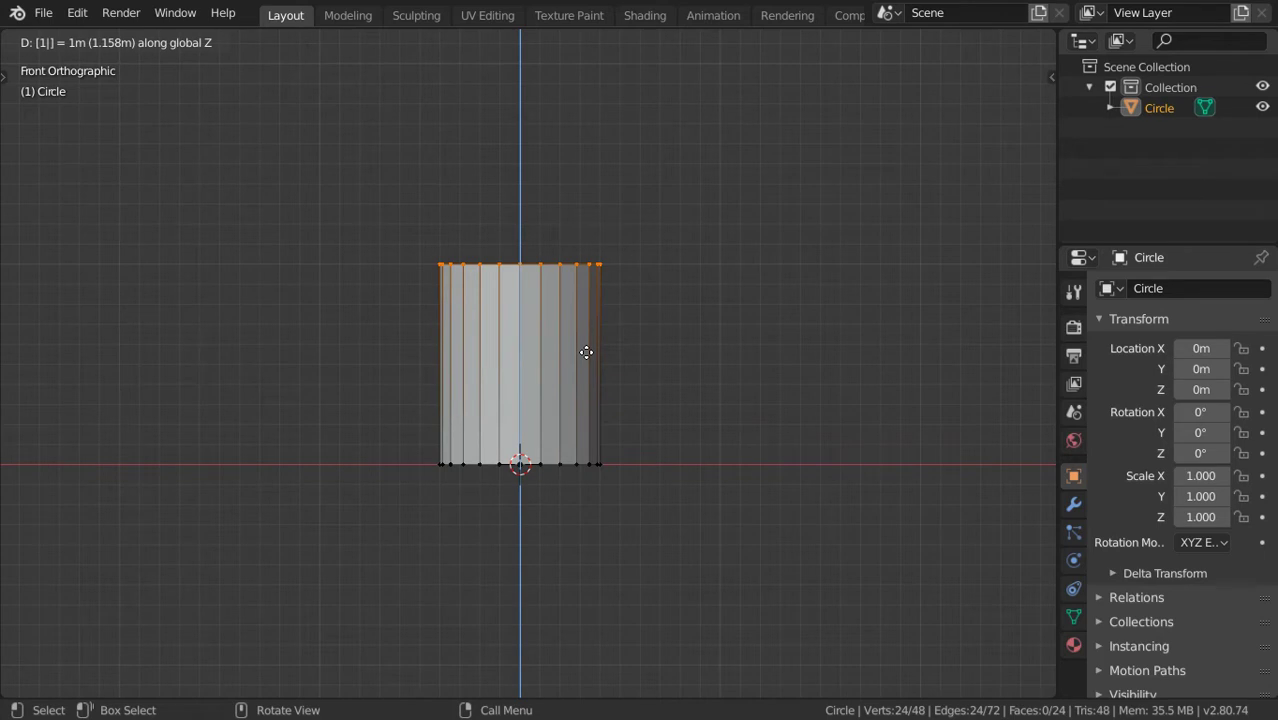
key("Return")
Add two horizontal loop cuts around the cylinder and scale them apart along Z, close to its upper and lower rims
scroll(562, 371, "up", 1)
key("ctrl+r")
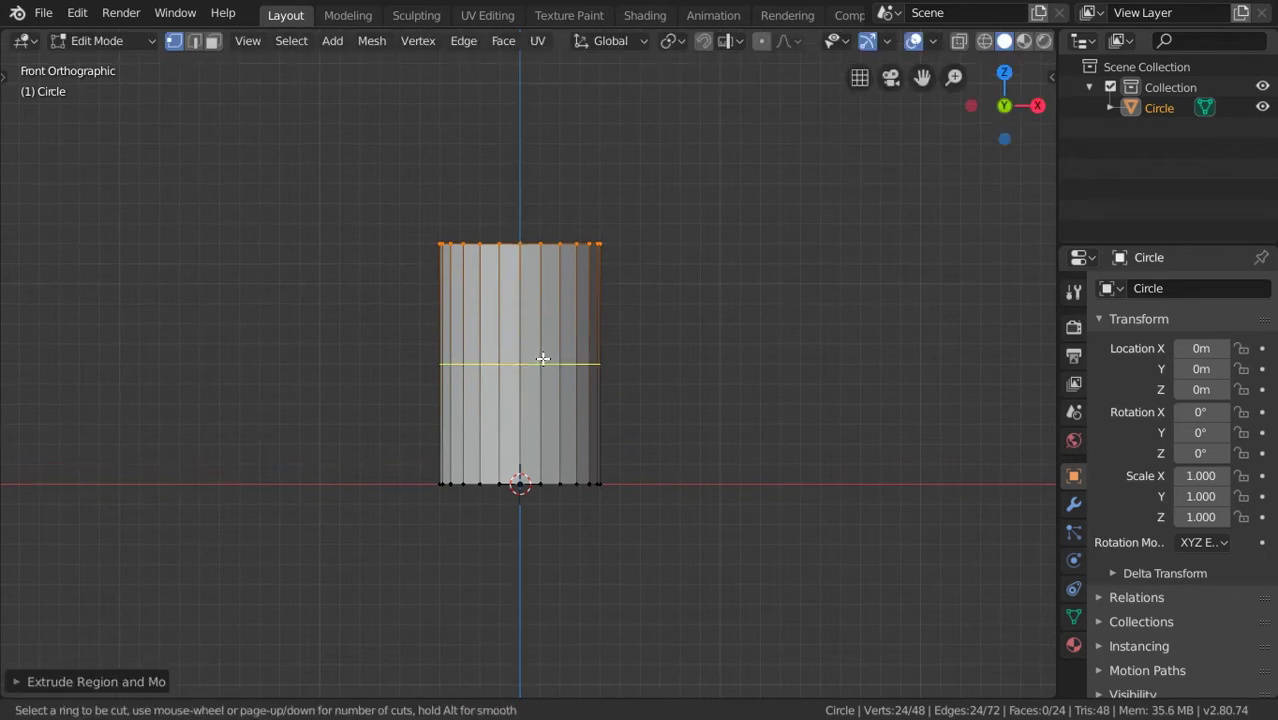
scroll(542, 357, "up", 1)
left_click(543, 358)
right_click(543, 358)
key("s")
key("z")
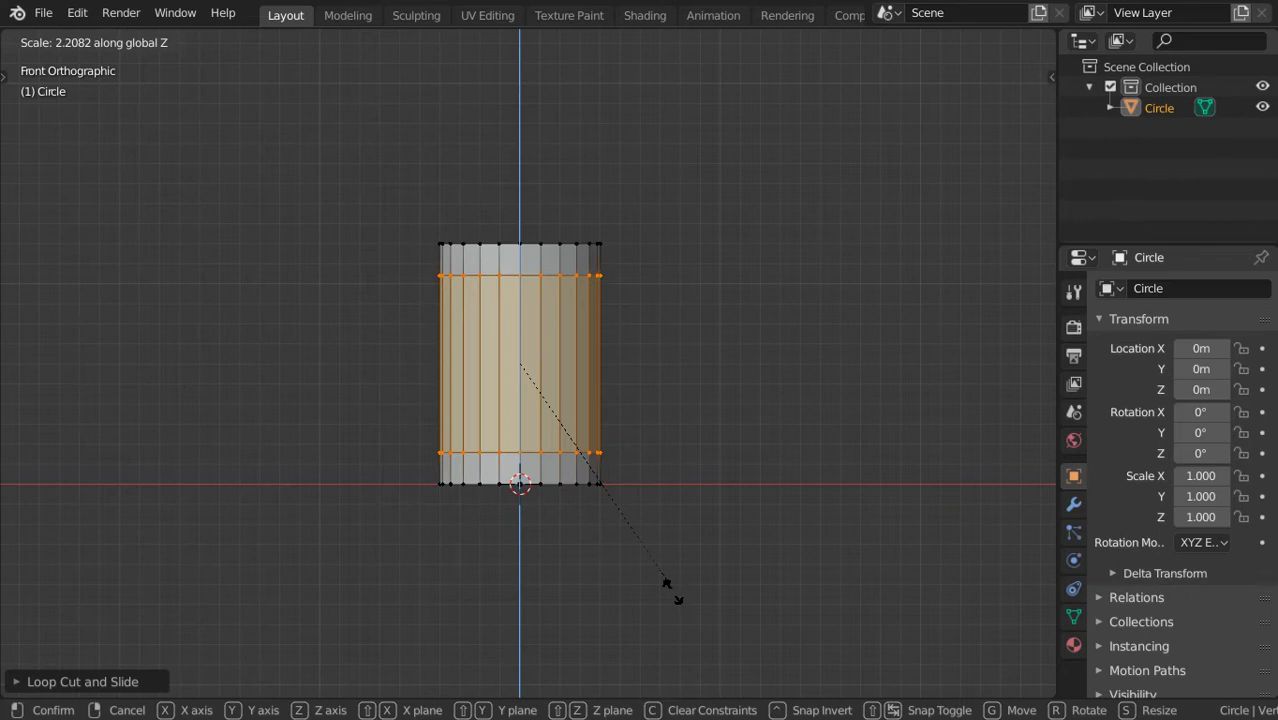
left_click(680, 641)
Divide the cylinder's long middle section with 12 evenly spaced loop cuts
scroll(524, 194, "up", 2)
left_click(542, 191, "alt")
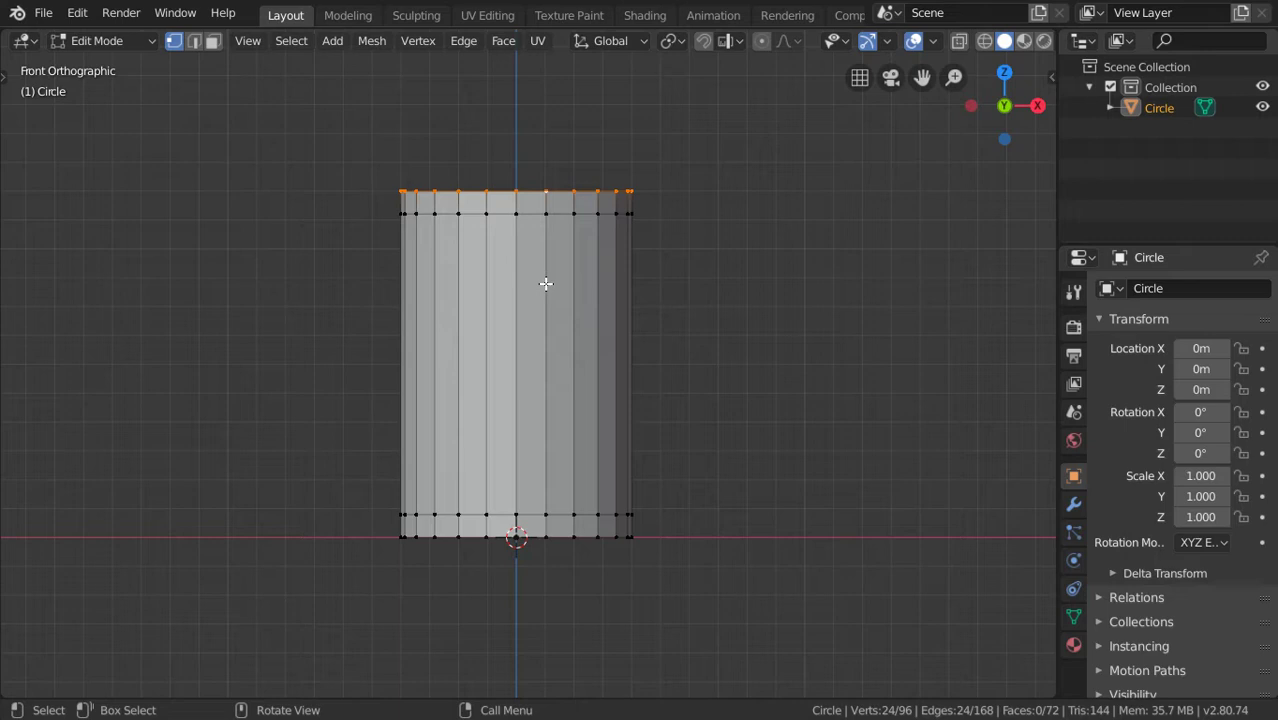
key("ctrl+r")
scroll(553, 350, "up", 6)
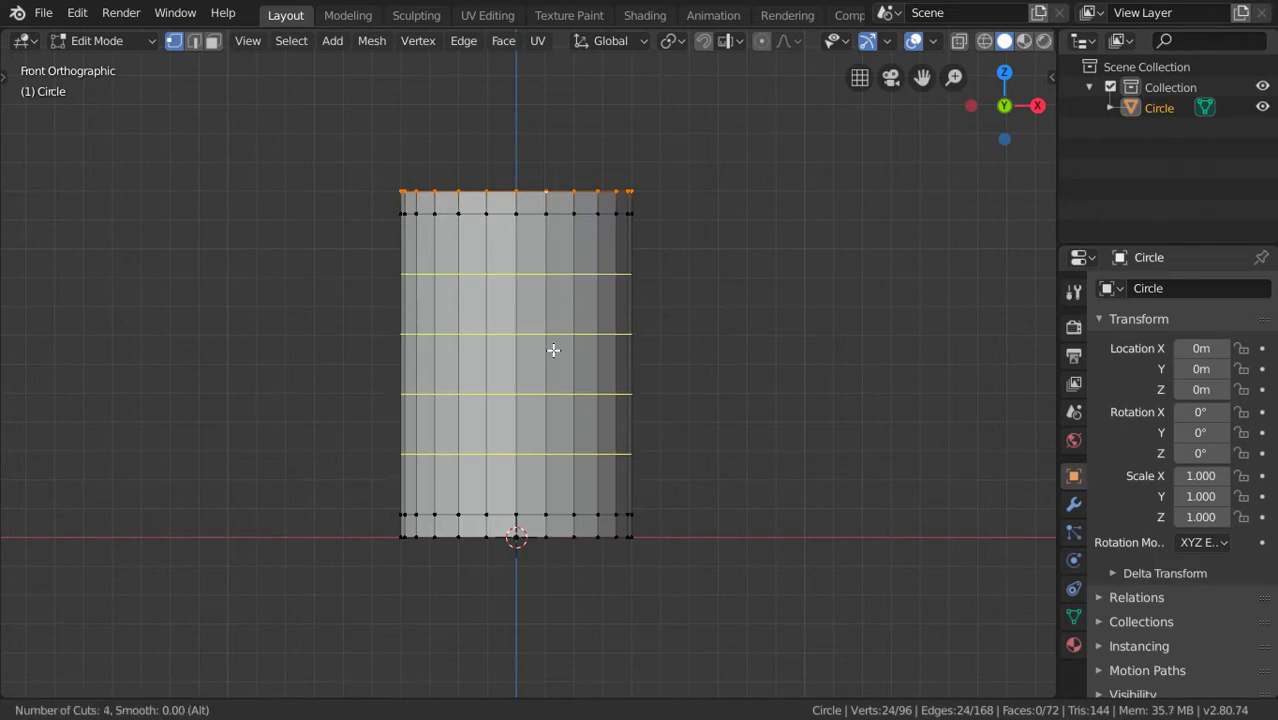
scroll(553, 350, "up", 6)
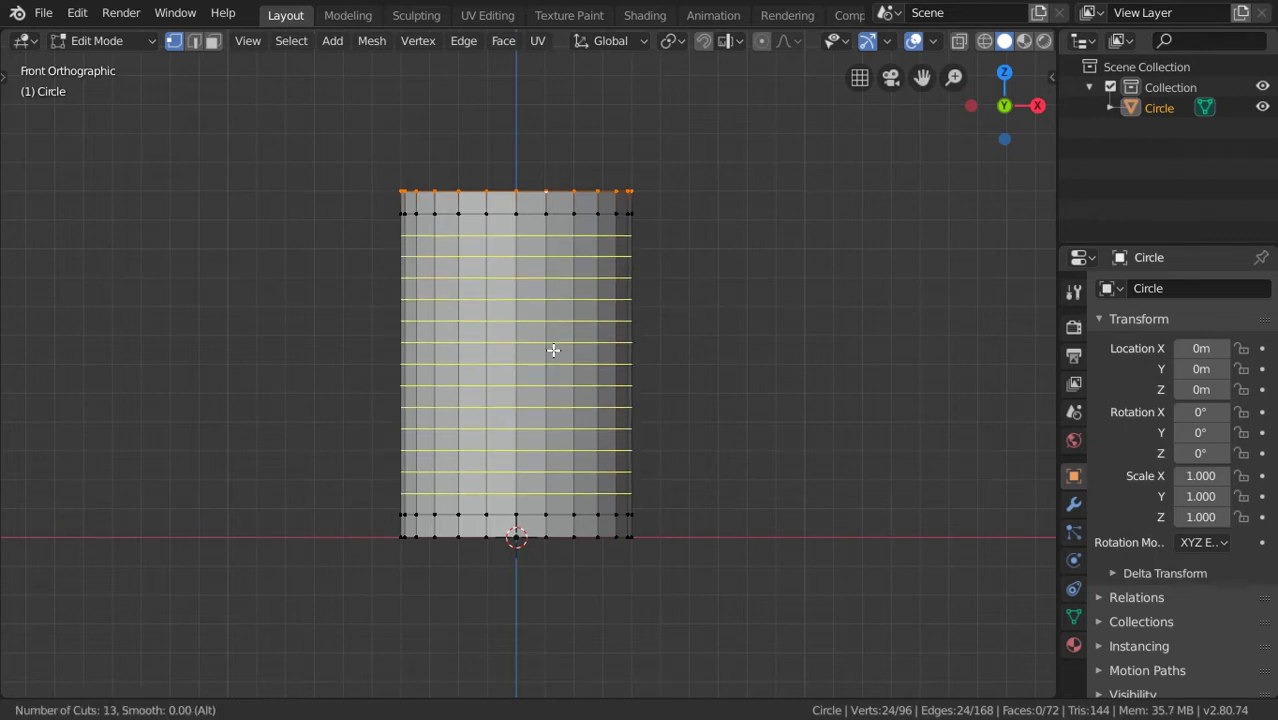
scroll(553, 350, "down", 1)
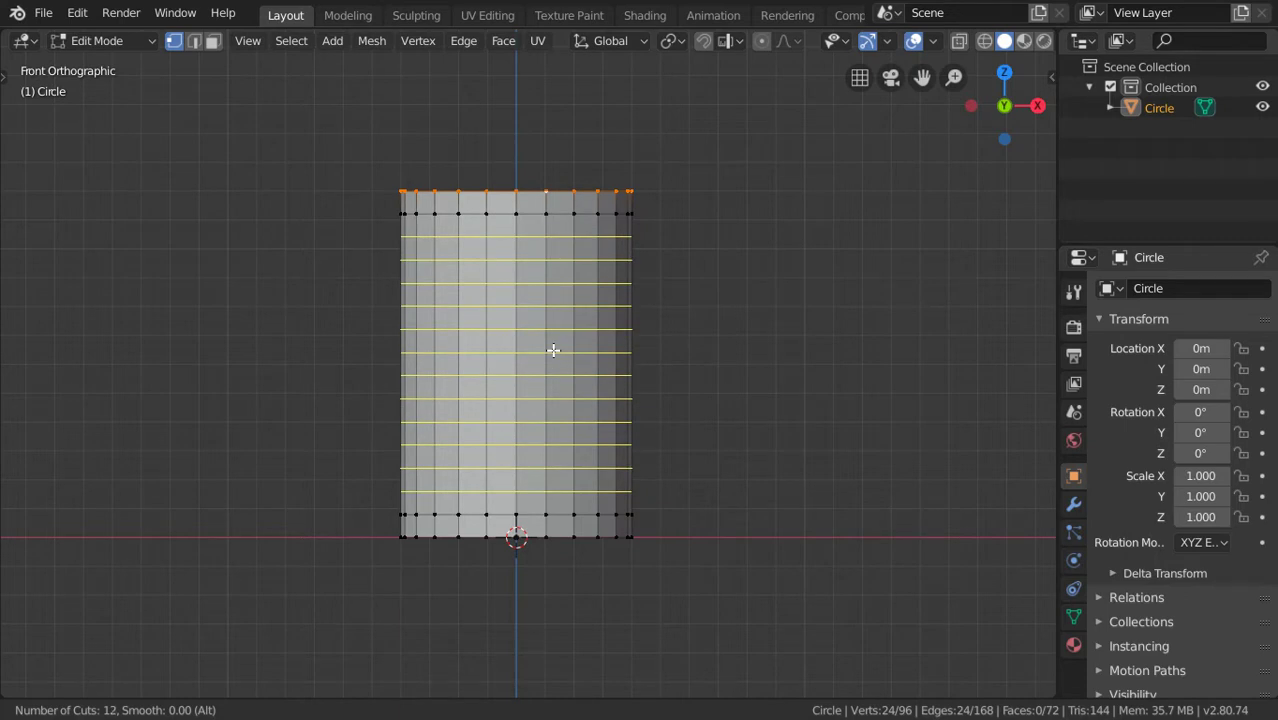
left_click(553, 350)
right_click(553, 350)
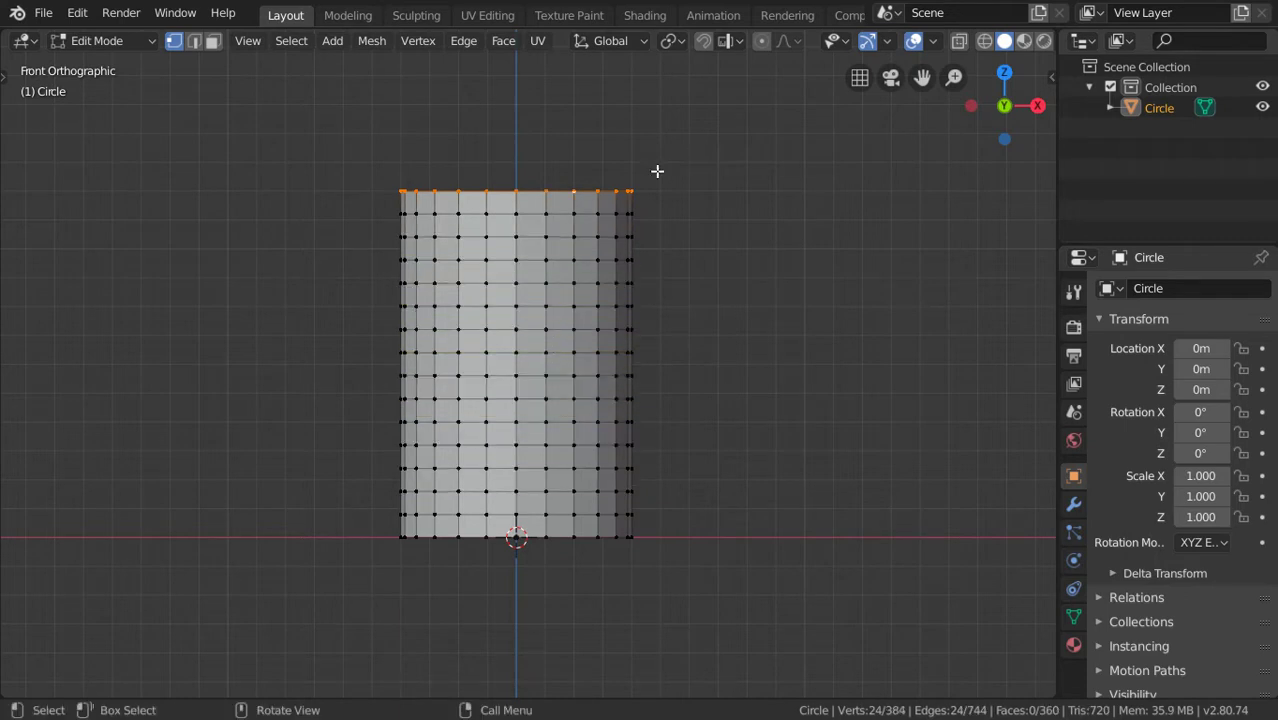
Twist the cylinder by rotating its top edge loop 95° about Z with Smooth proportional editing at size 1.33
left_click(769, 40)
left_click(792, 40)
key("r")
key("z")
scroll(695, 298, "down", 3)
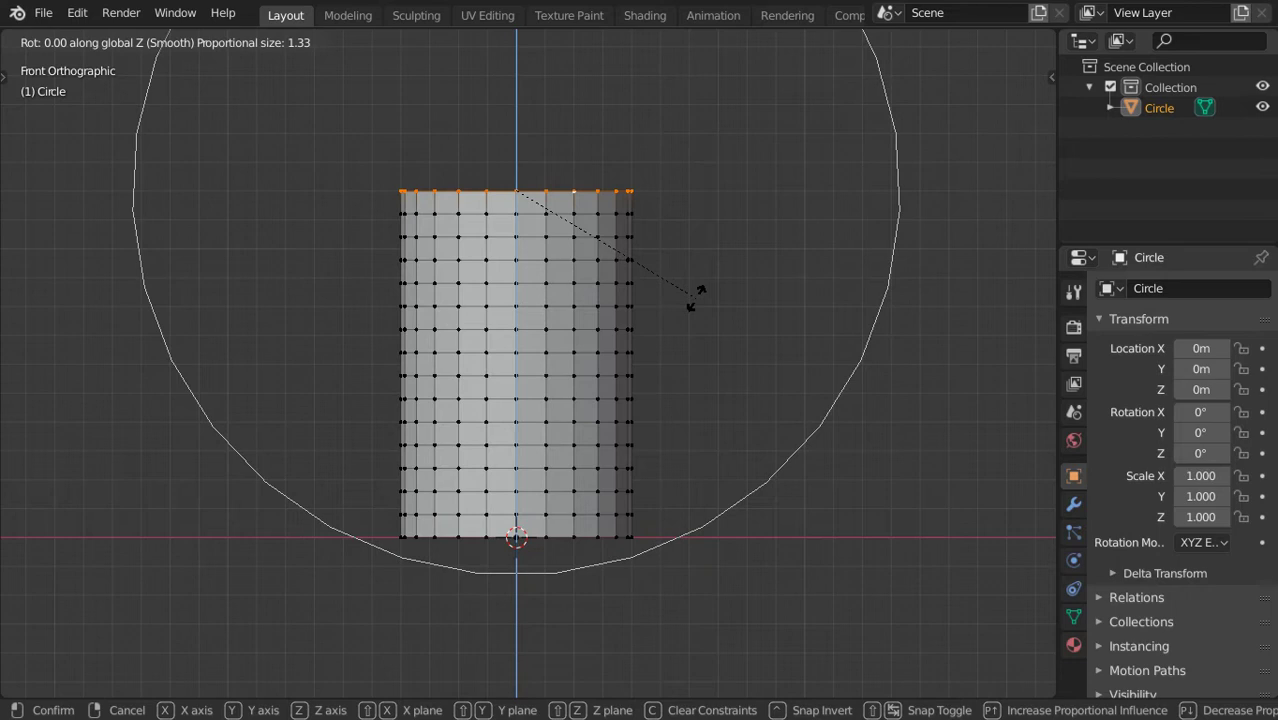
mouse_move(584, 489)
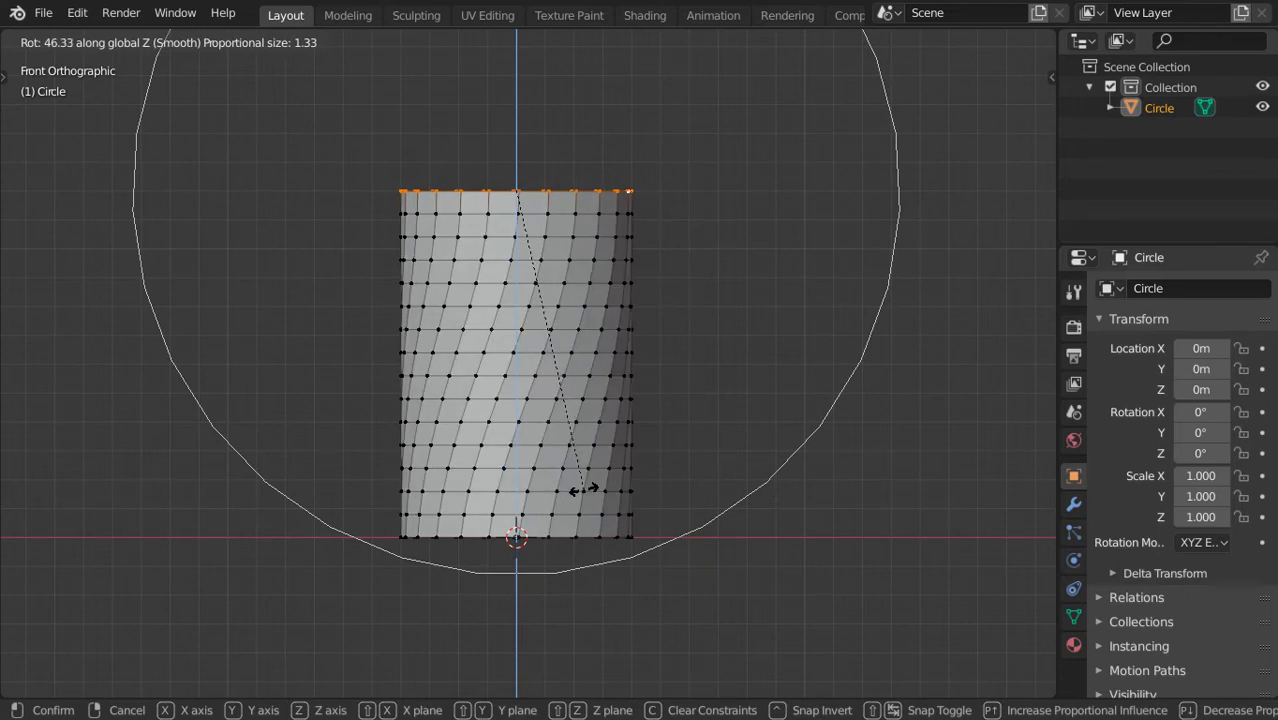
type("95")
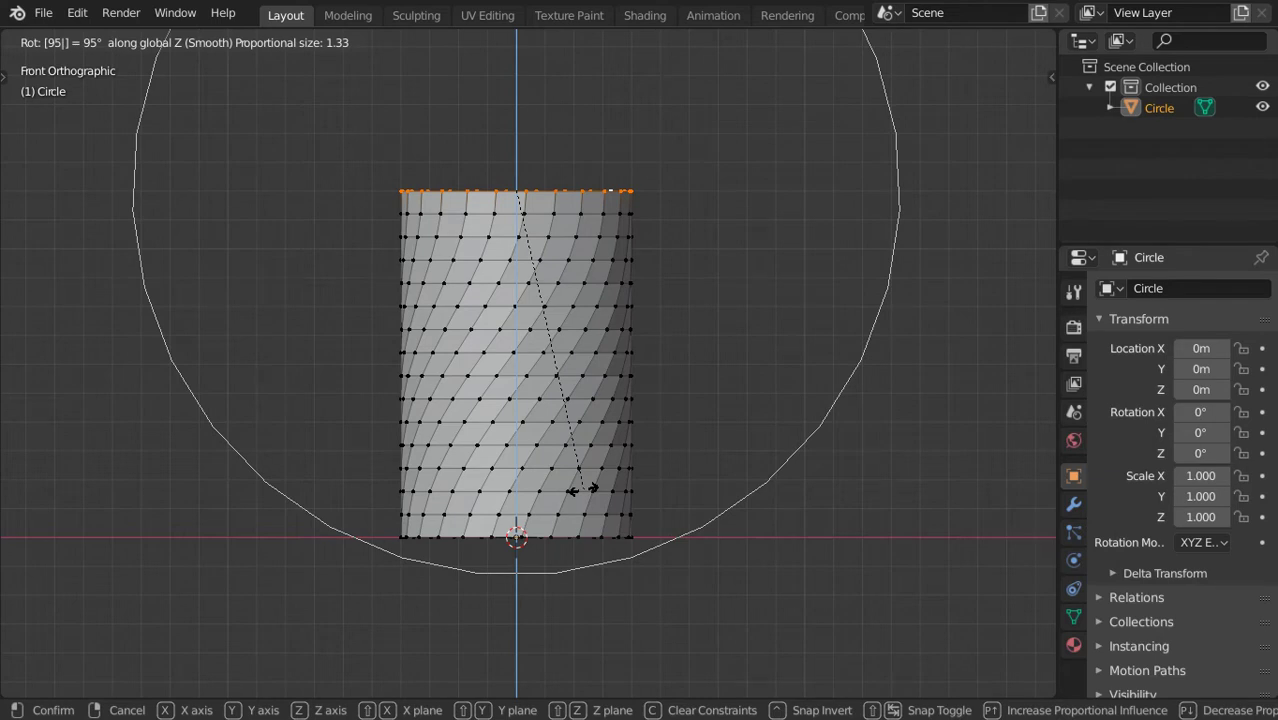
key("Return")
Select alternating diagonal strips of faces, two faces wide, all around the cylinder, leaving out the top row and the two bottom rows
left_click(213, 41)
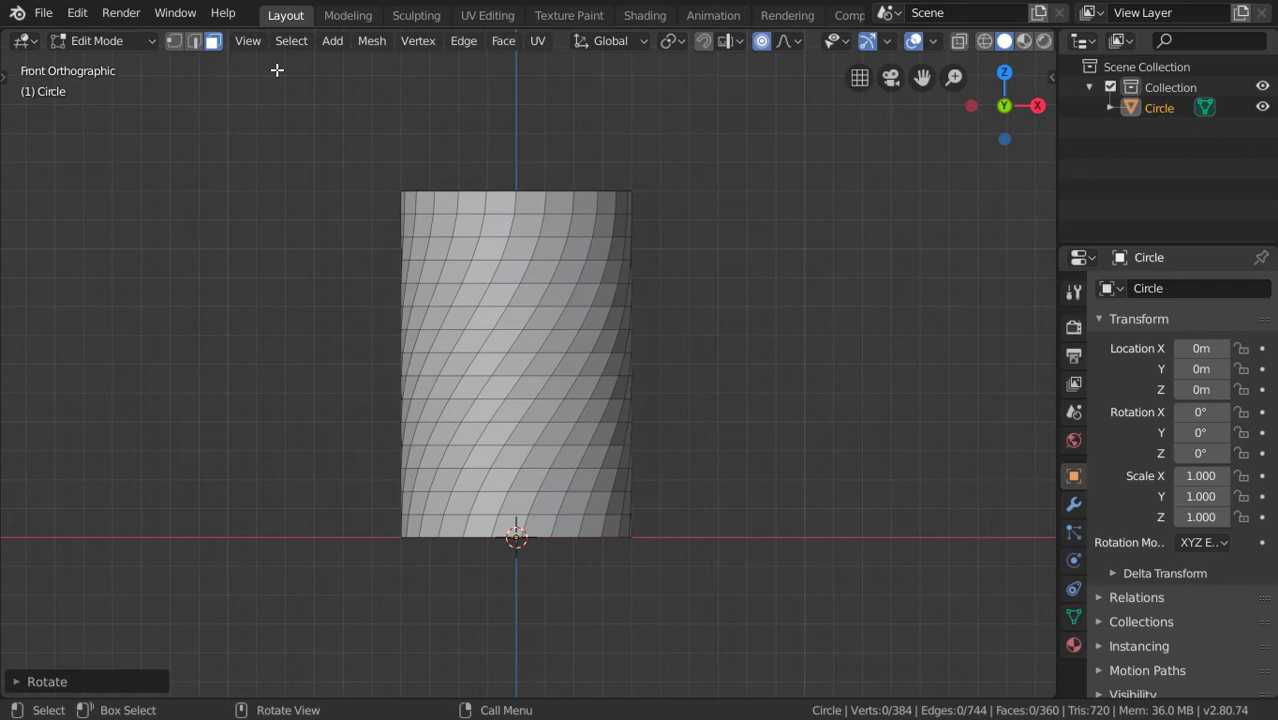
scroll(607, 240, "up", 2)
scroll(566, 155, "up", 1)
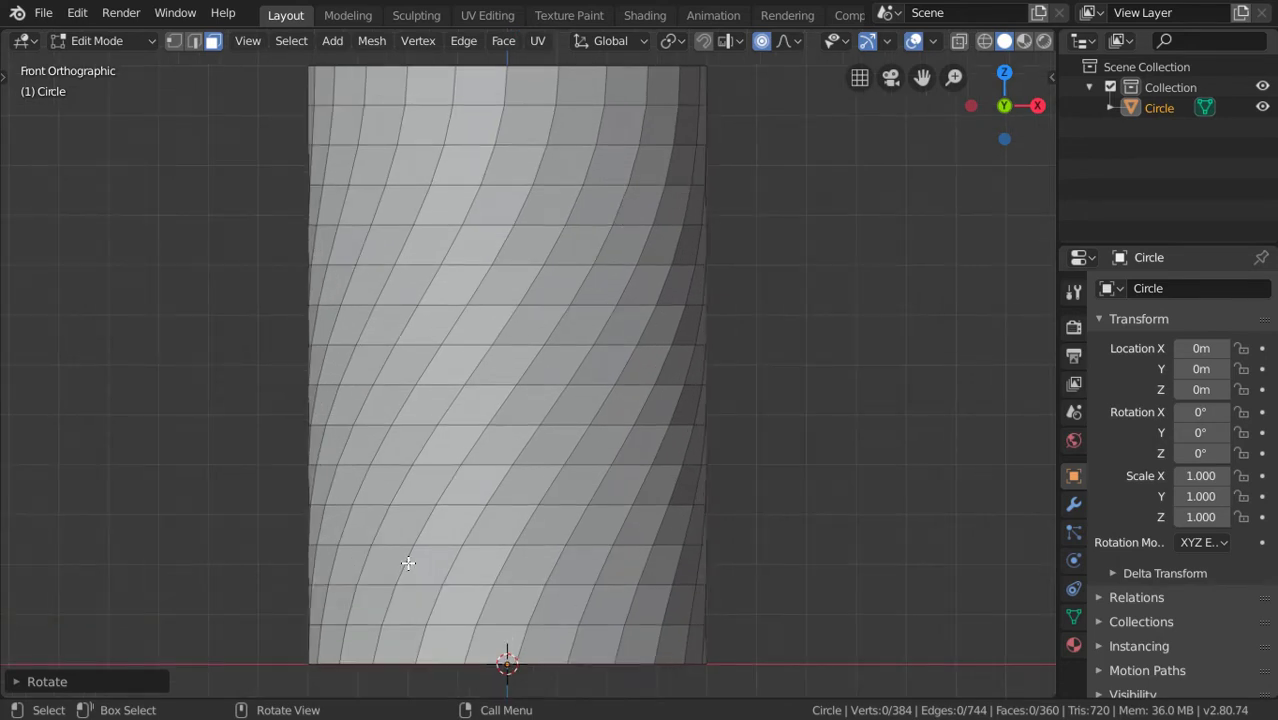
key("c")
mouse_move(414, 556)
left_mouse_down()
mouse_move(593, 277)
mouse_move(636, 155)
left_mouse_up()
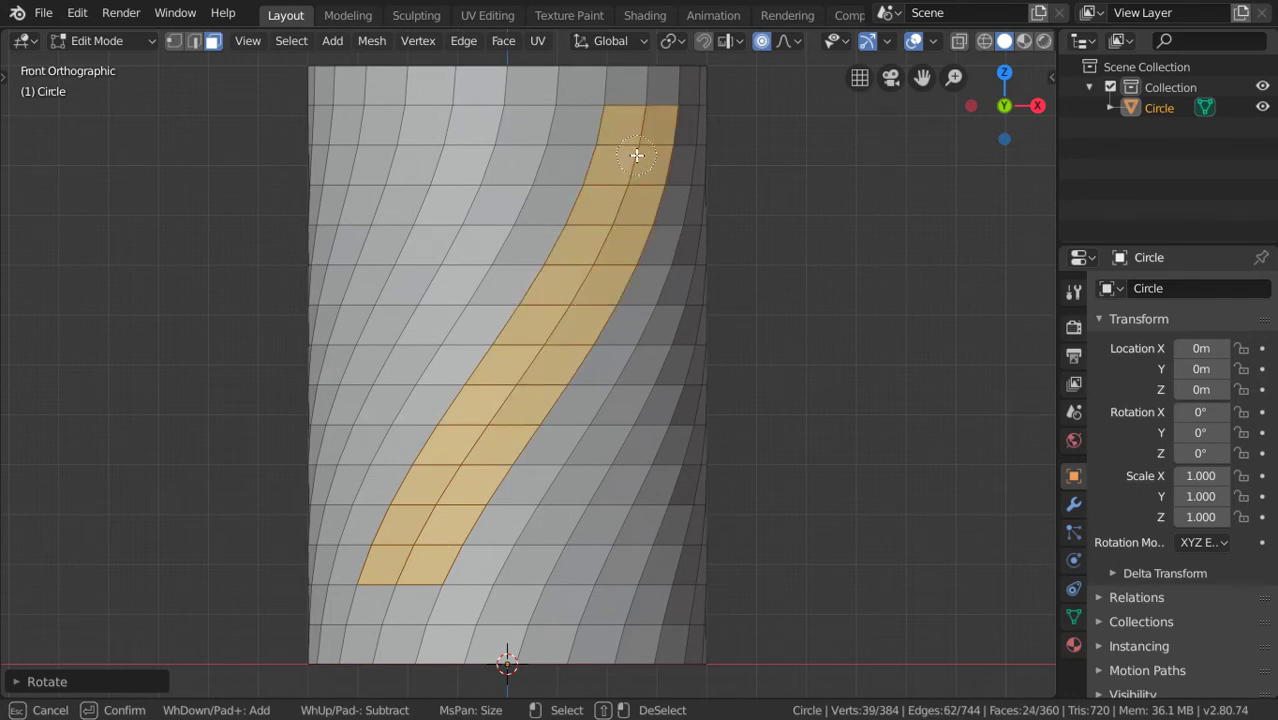
key("Escape")
middle_click_drag(602, 442, 482, 308)
scroll(442, 476, "down", 2)
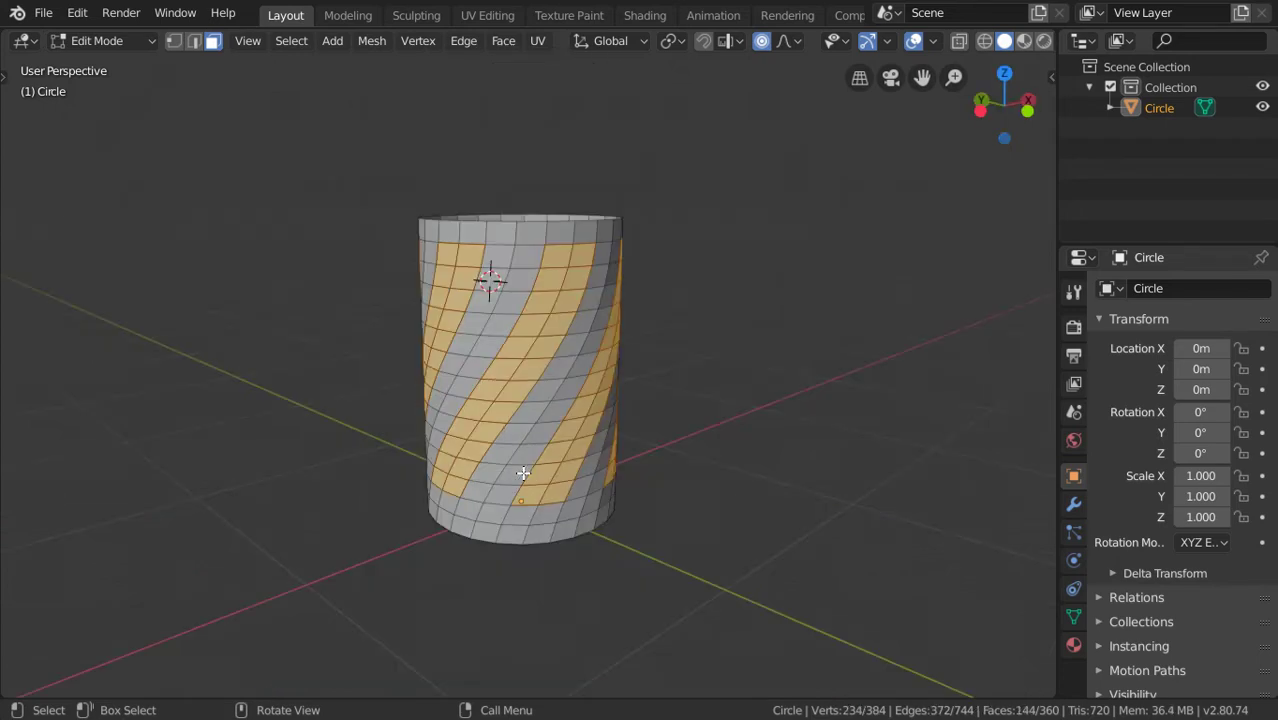
middle_click_drag(491, 419, 608, 362)
Extrude the selected strips inward, scaling them by 0.88 with Z locked, around the 3D cursor centred inside the cylinder
key("KP_7")
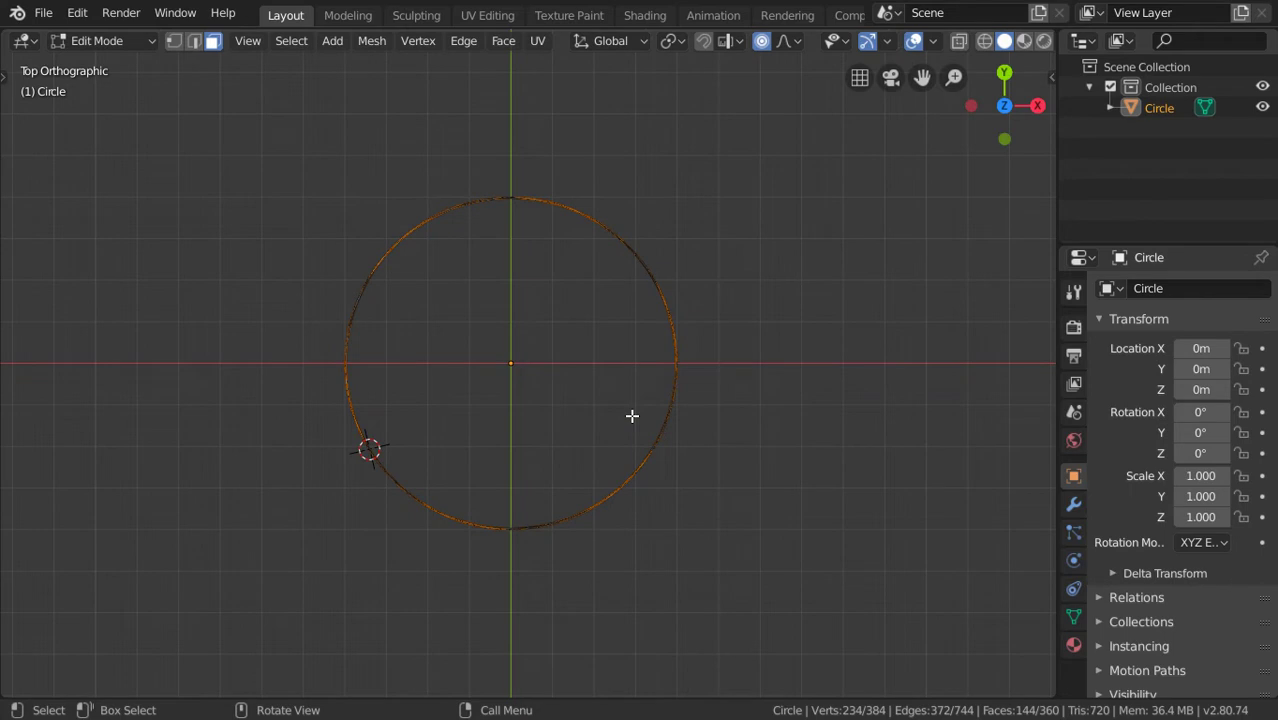
key("shift+c")
left_click(682, 42)
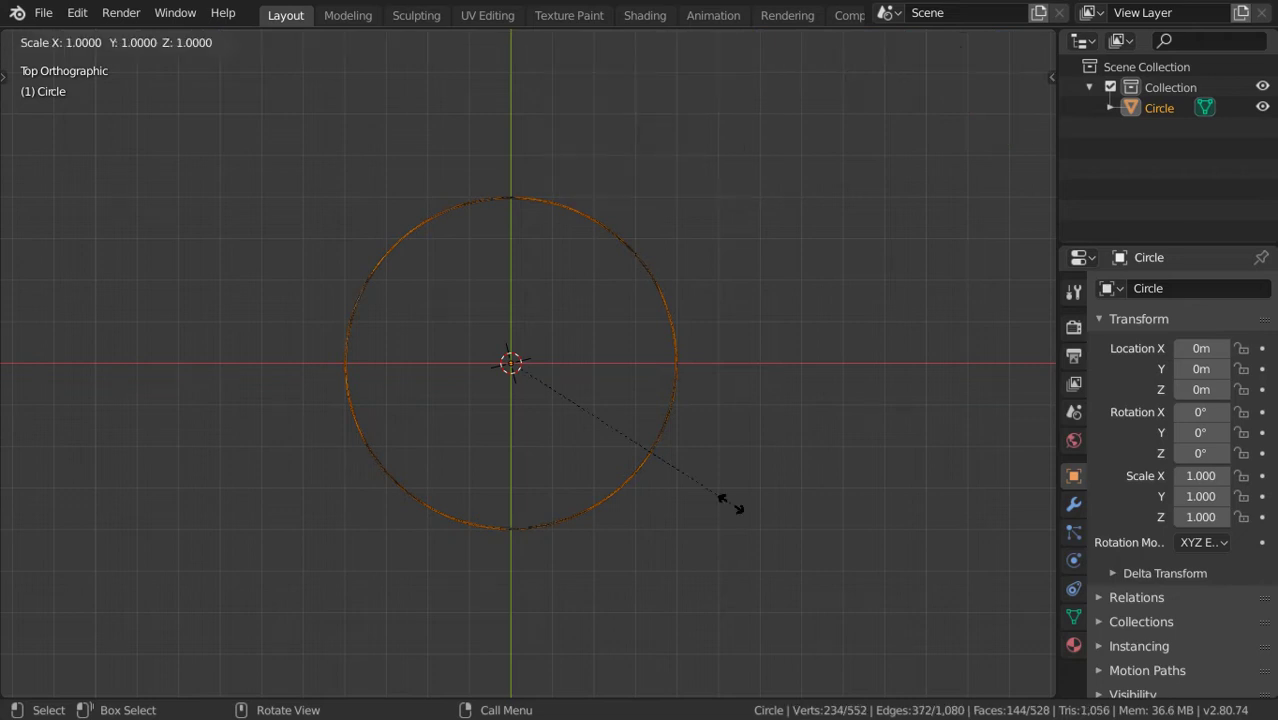
key("shift+z")
type(".")
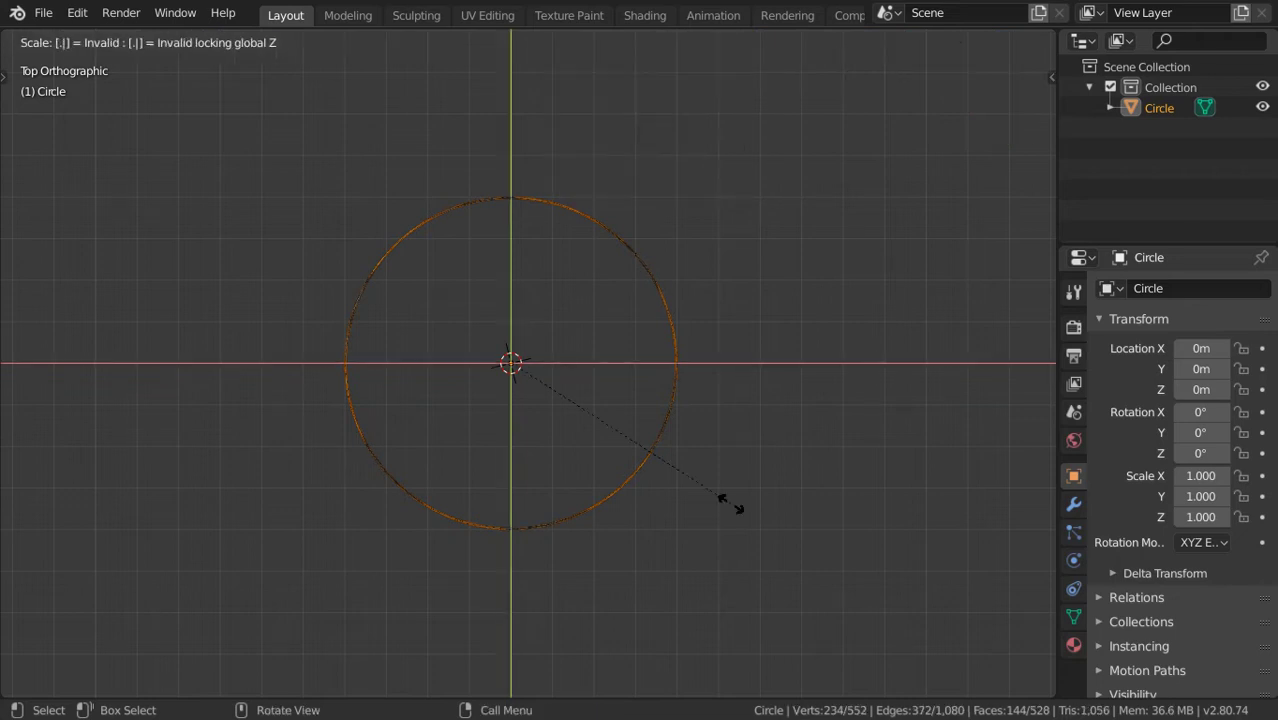
type("88")
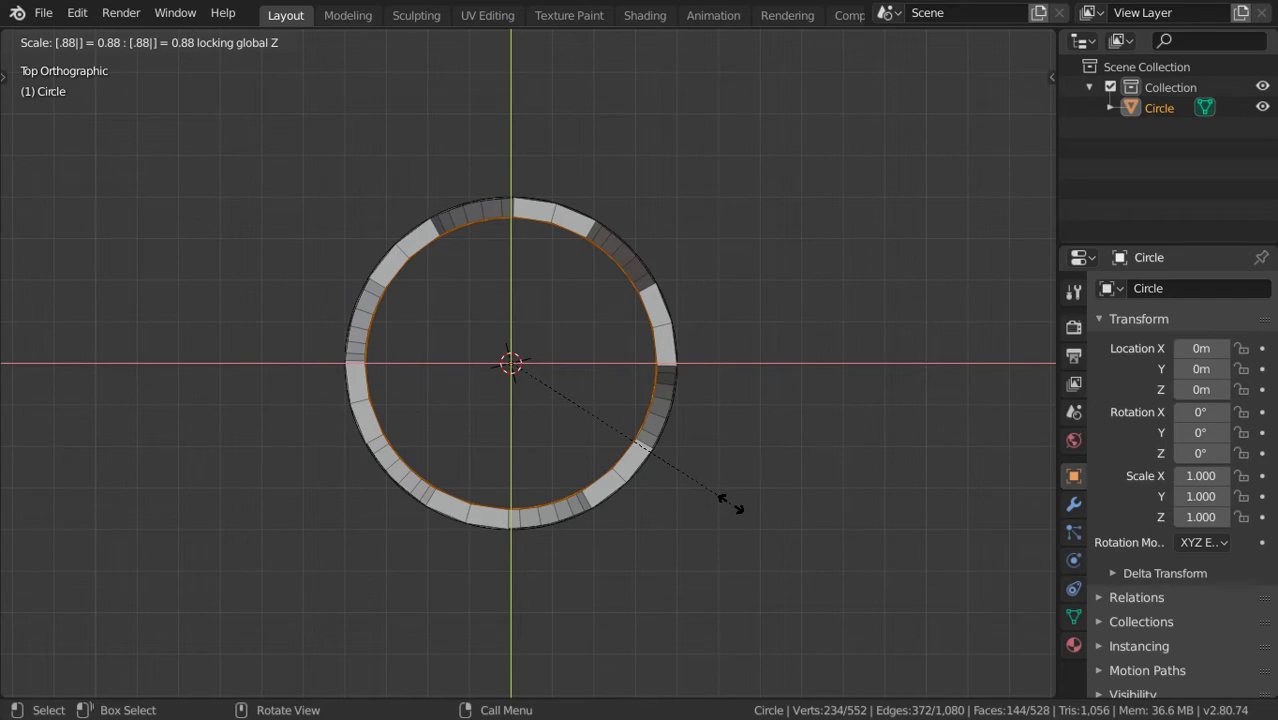
key("Return")
Add two supporting loop cuts on the side walls of the grooves, one close to the inner edge and one close to the outer edge
middle_click_drag(731, 503, 510, 366)
scroll(640, 346, "down", 2)
scroll(311, 468, "up", 4)
scroll(551, 331, "up", 6)
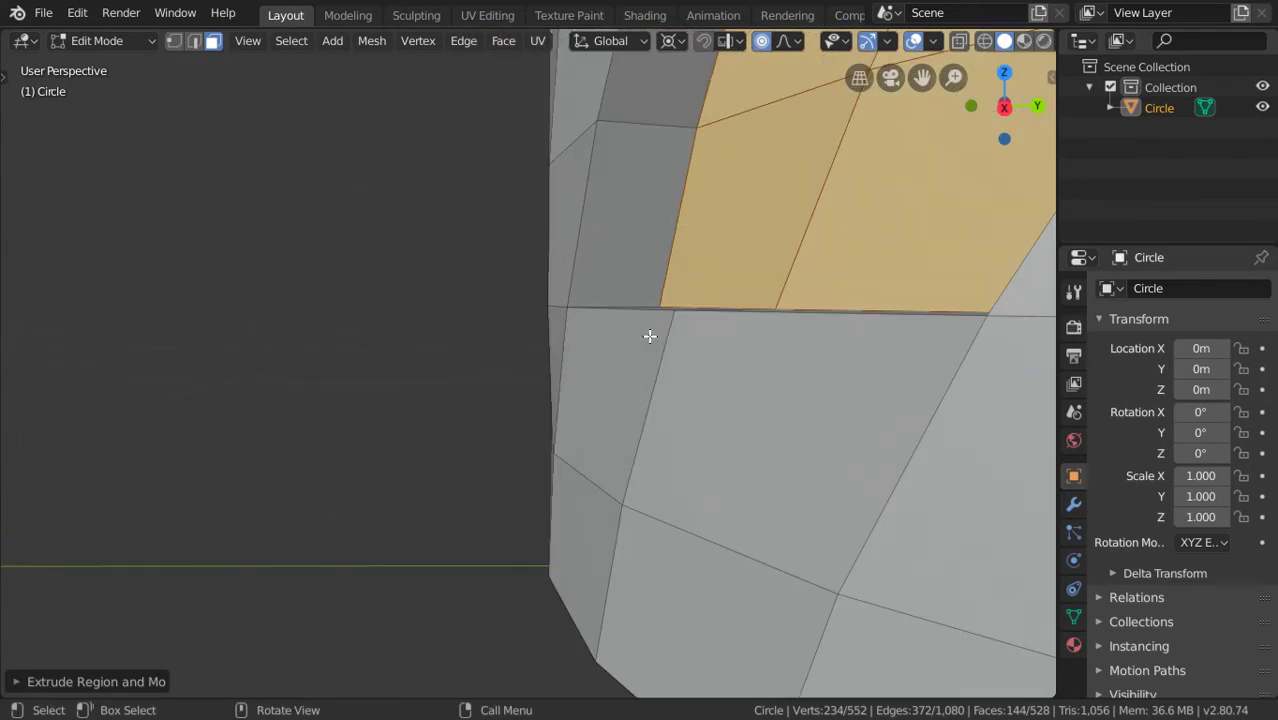
key("ctrl+r")
left_click(650, 262)
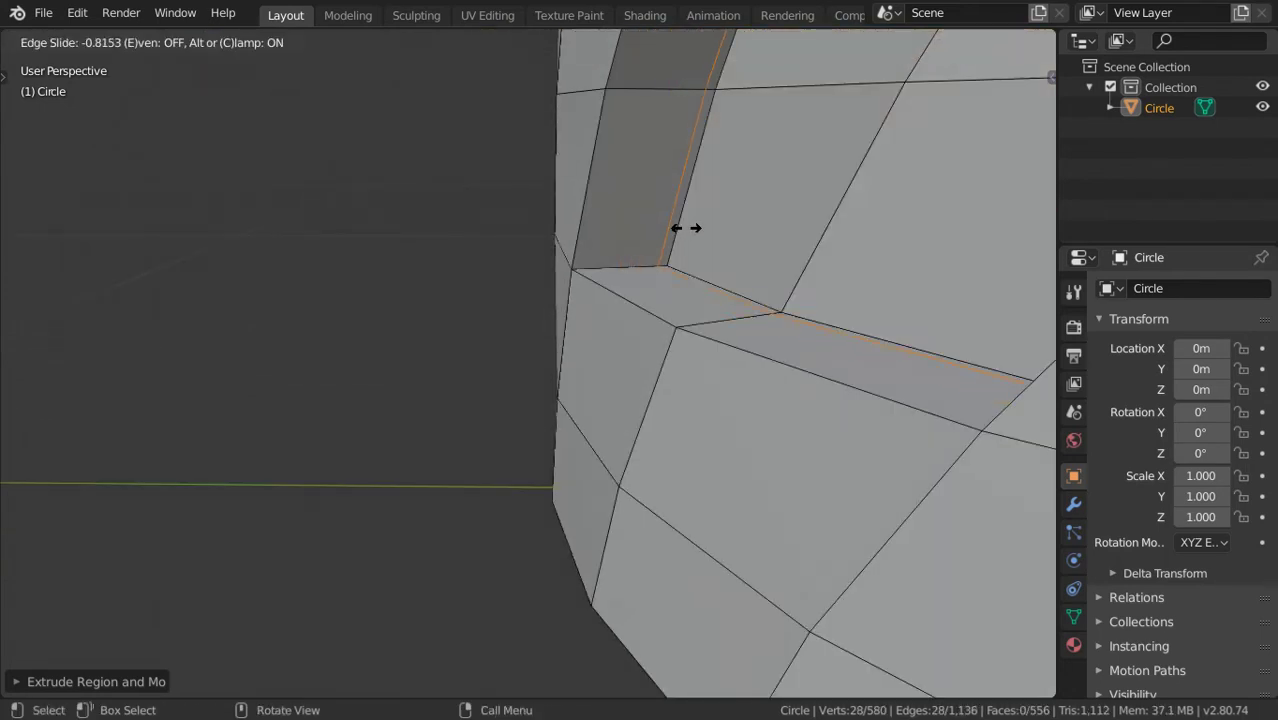
left_click(686, 228)
key("ctrl+r")
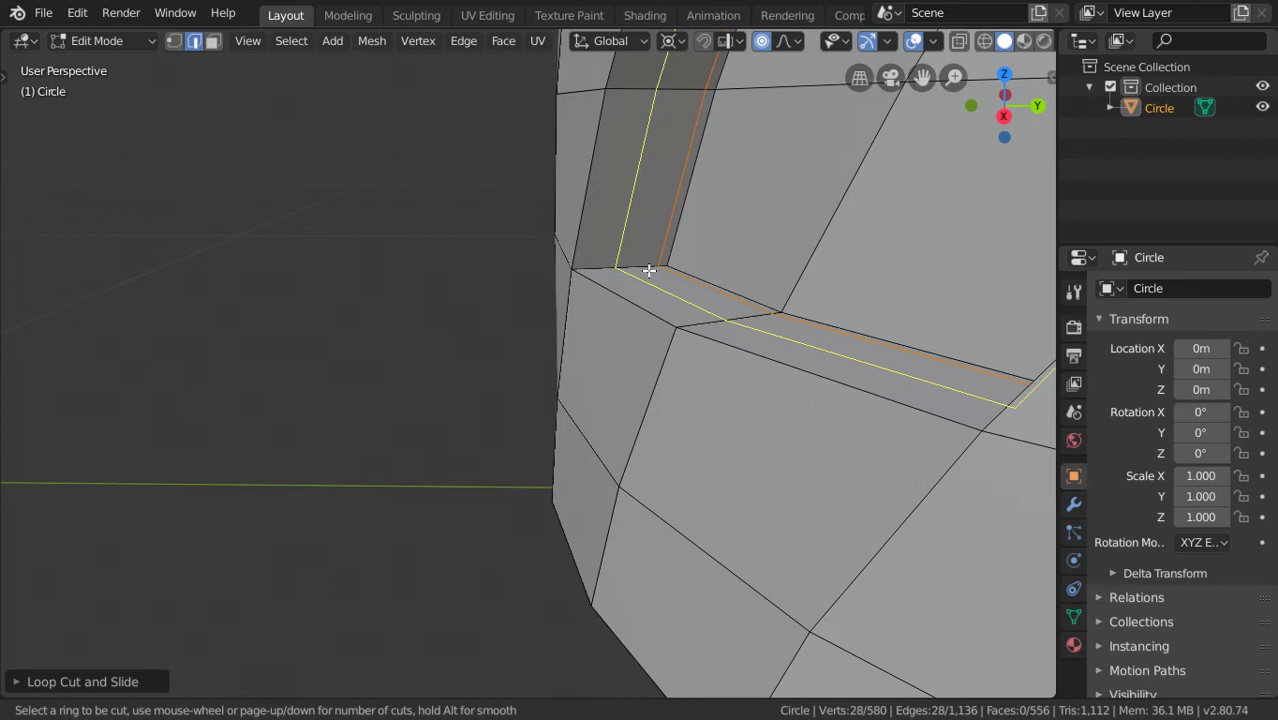
left_click(649, 270)
left_click(604, 293)
scroll(485, 368, "down", 5)
middle_click_drag(485, 368, 386, 289)
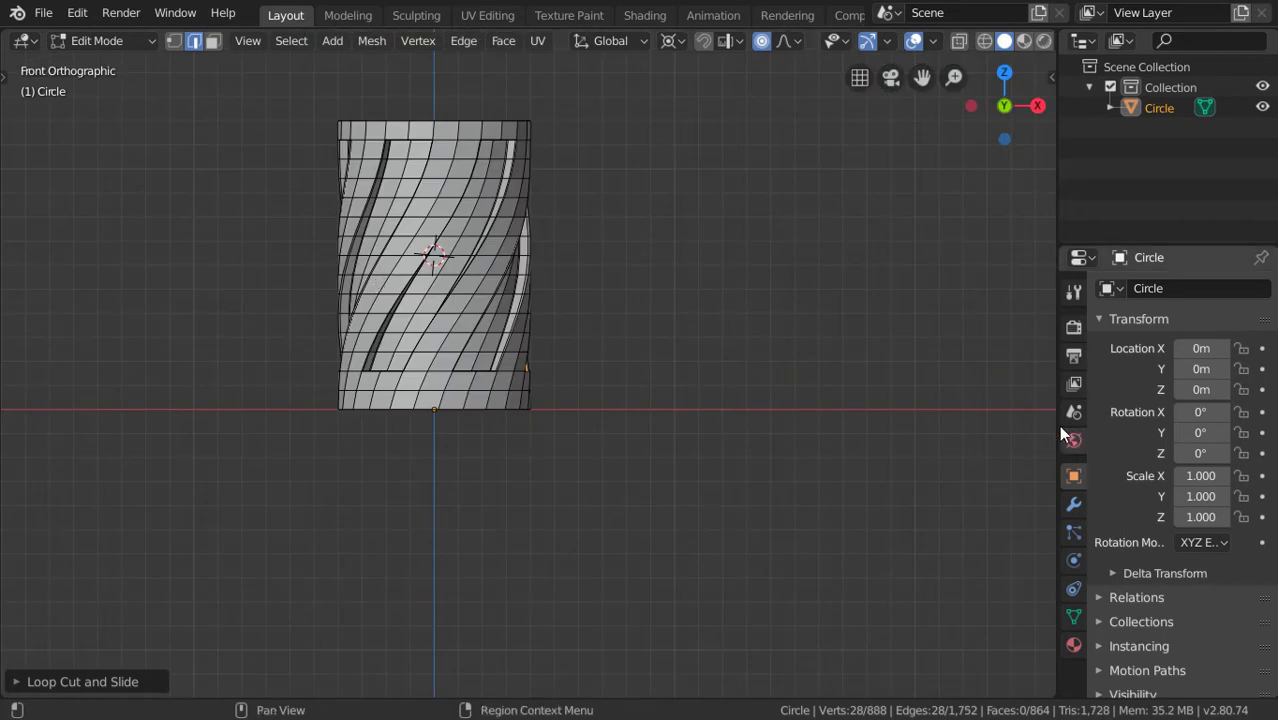
Add an Array modifier that stacks the copies vertically, with relative offsets of 0 in X, 0 in Y and 1 in Z
left_click(1074, 505)
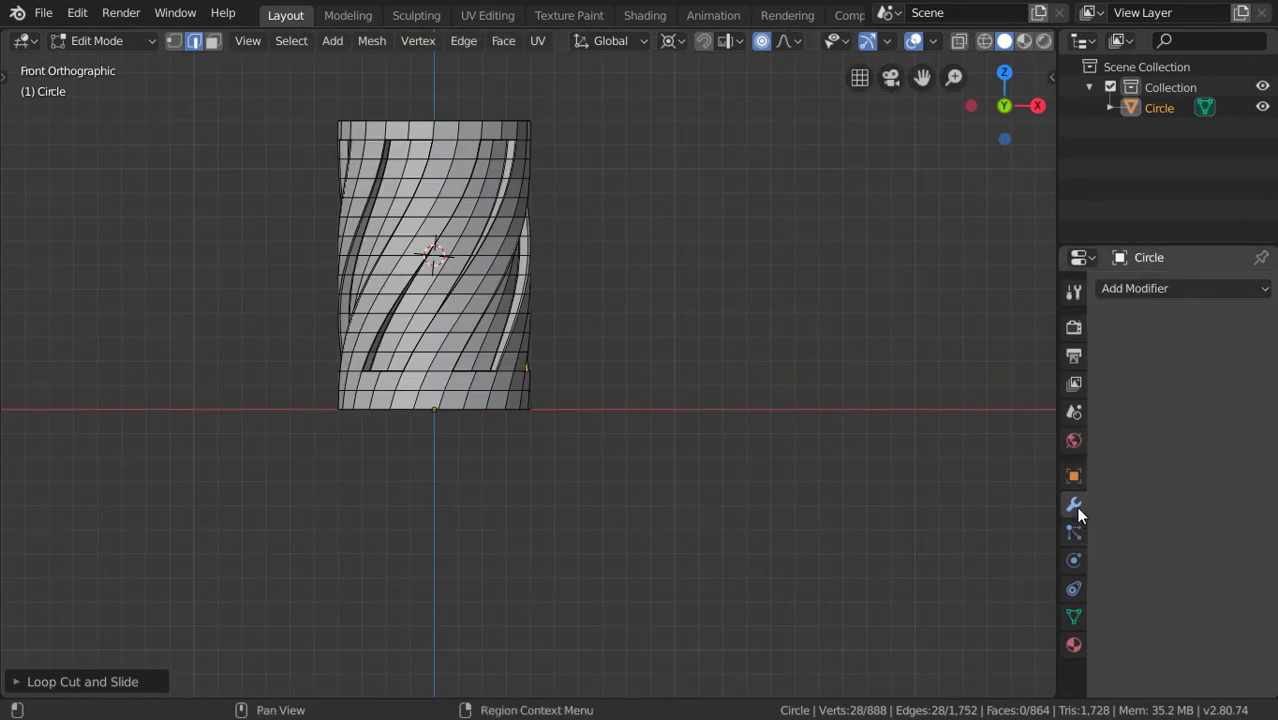
left_click(1136, 296)
left_click(845, 334)
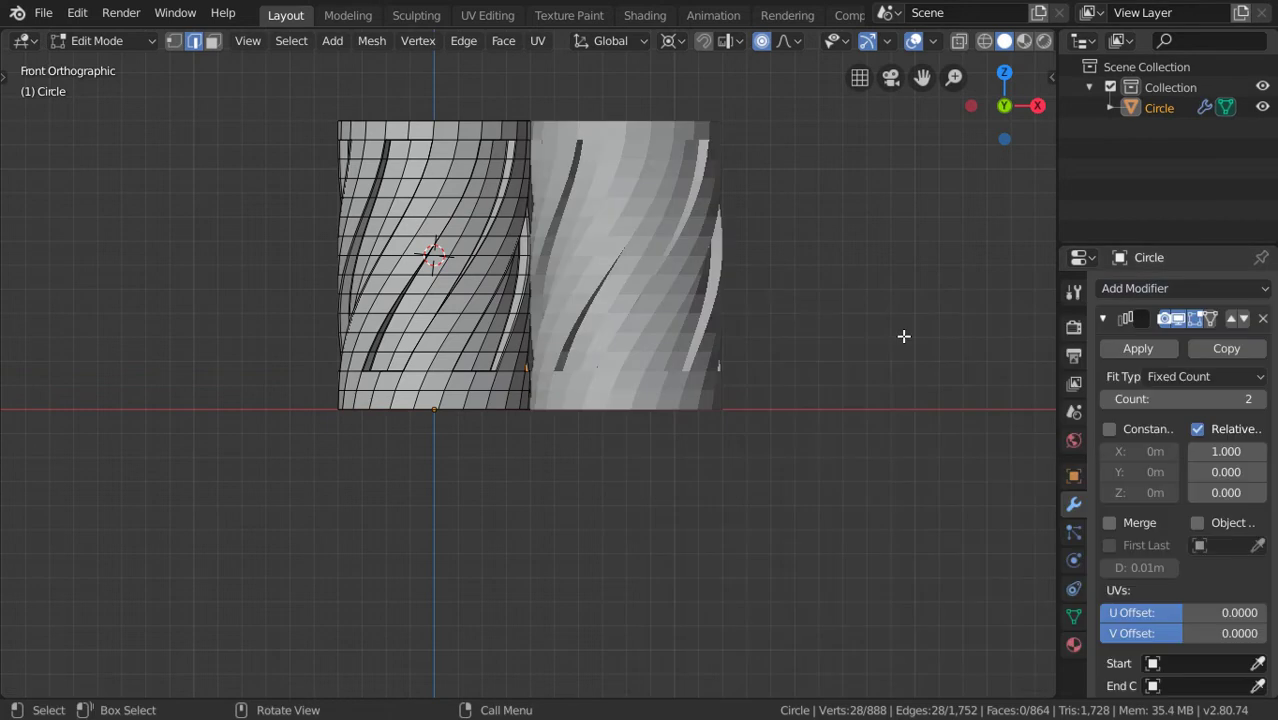
left_click(1224, 451)
type("0")
key("Tab")
key("Tab")
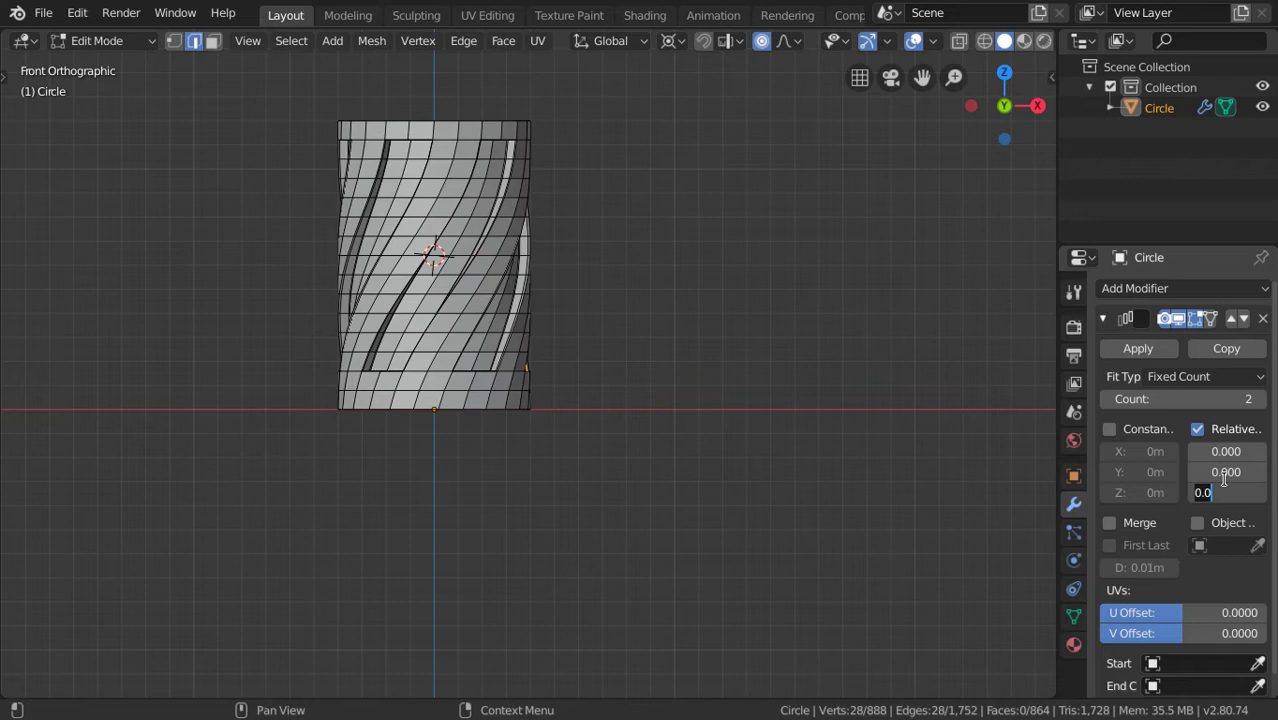
type("1")
key("Return")
Enable Merge on the array and set its count to 3
left_click(1109, 522)
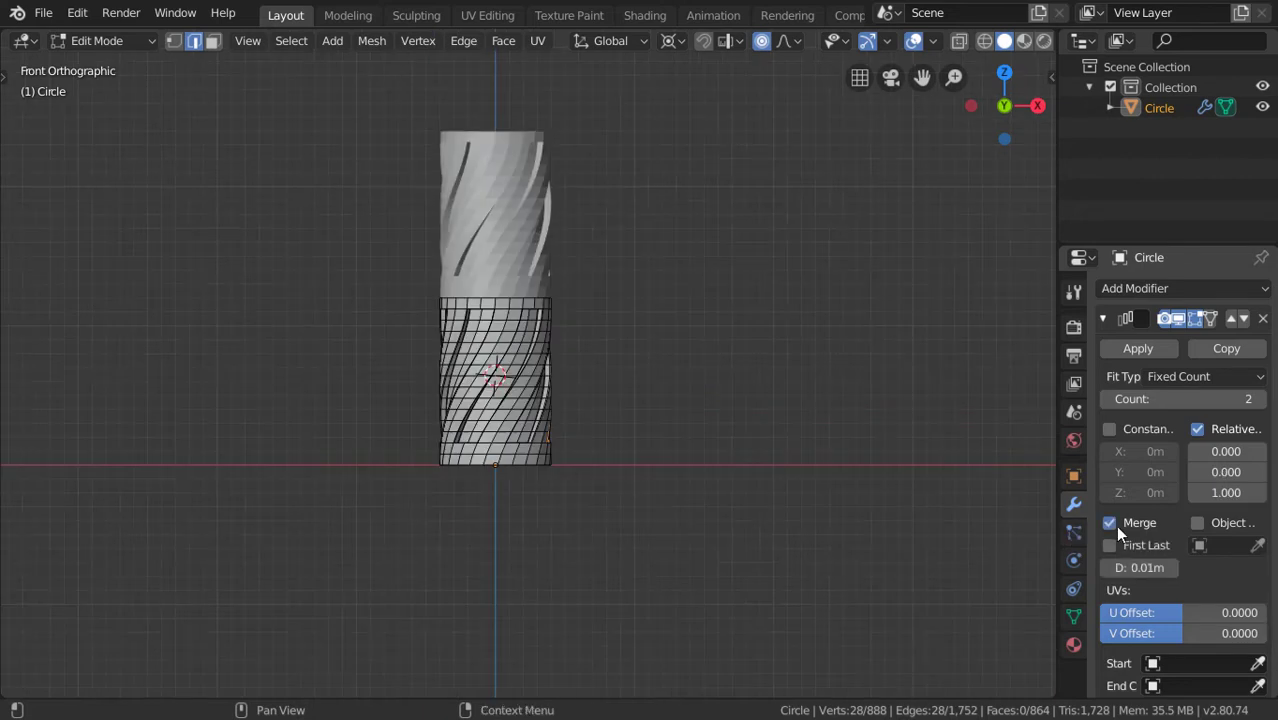
left_click(1259, 398)
left_click(1259, 398)
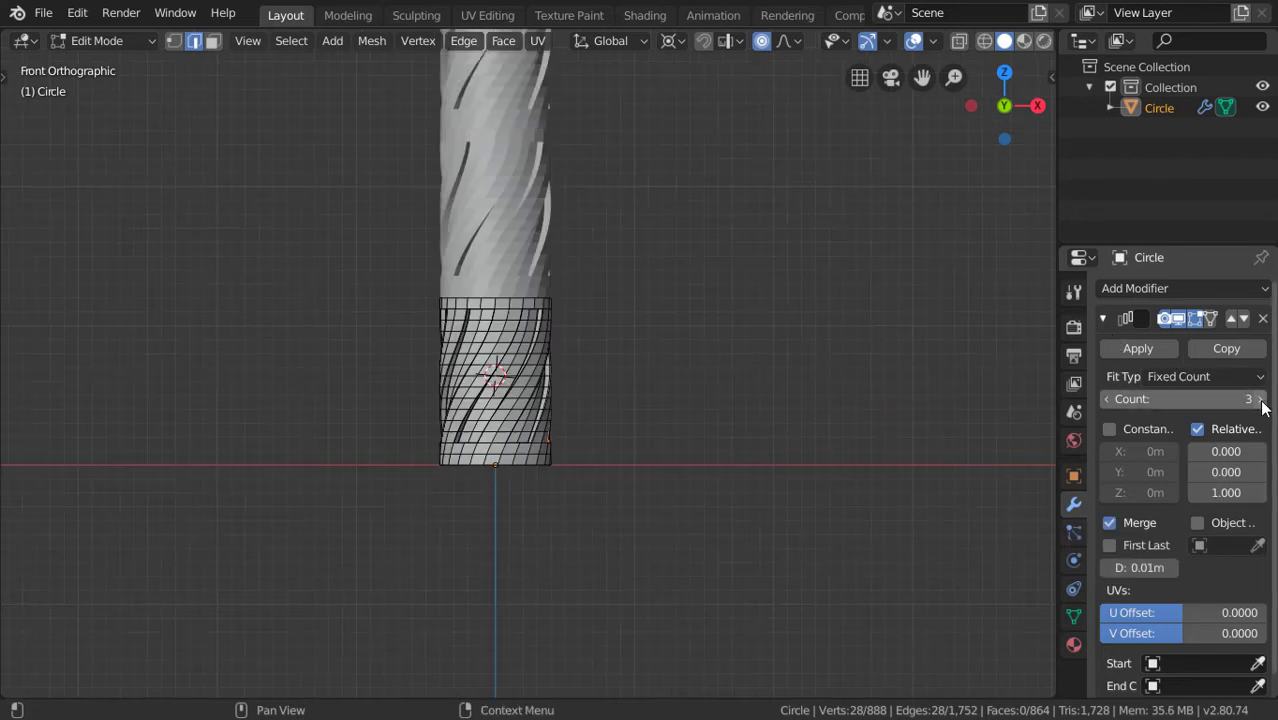
left_click(1103, 319)
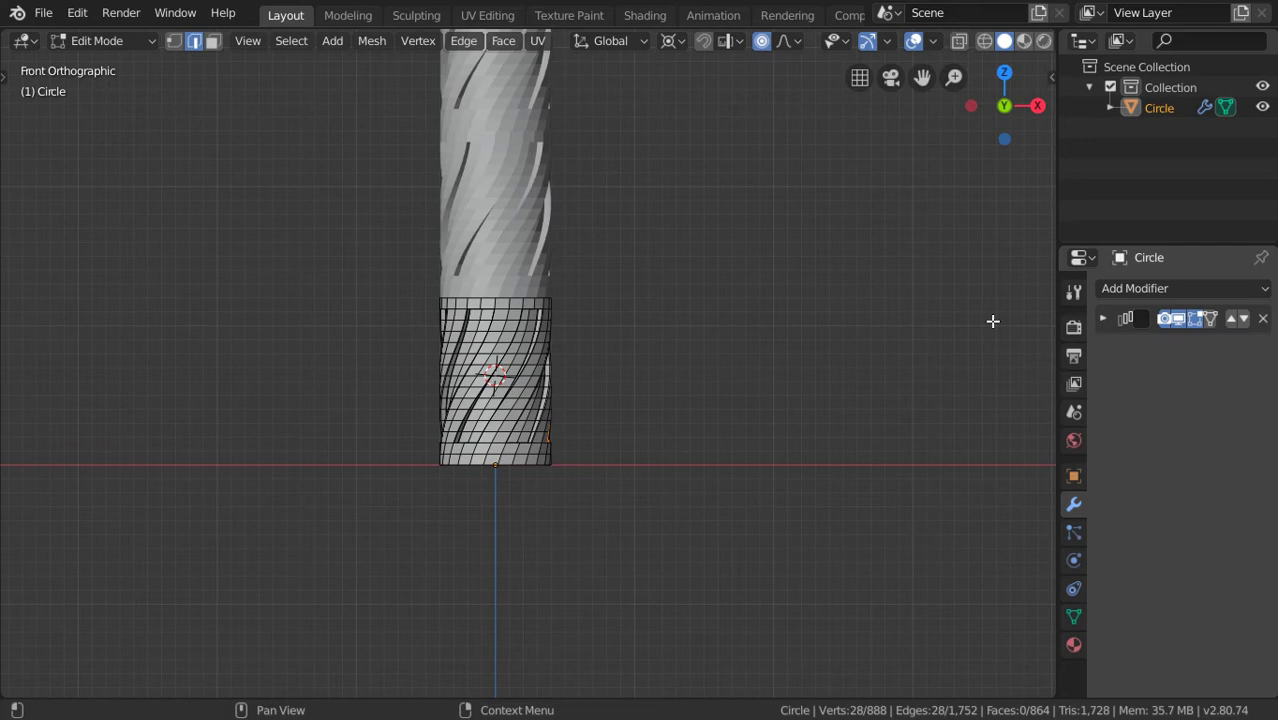
Turn off proportional editing during a trial Z move of the column's bottom vertex loop, and undo that move
middle_click_drag(743, 260, 756, 459, "shift")
middle_click_drag(677, 420, 742, 210, "shift")
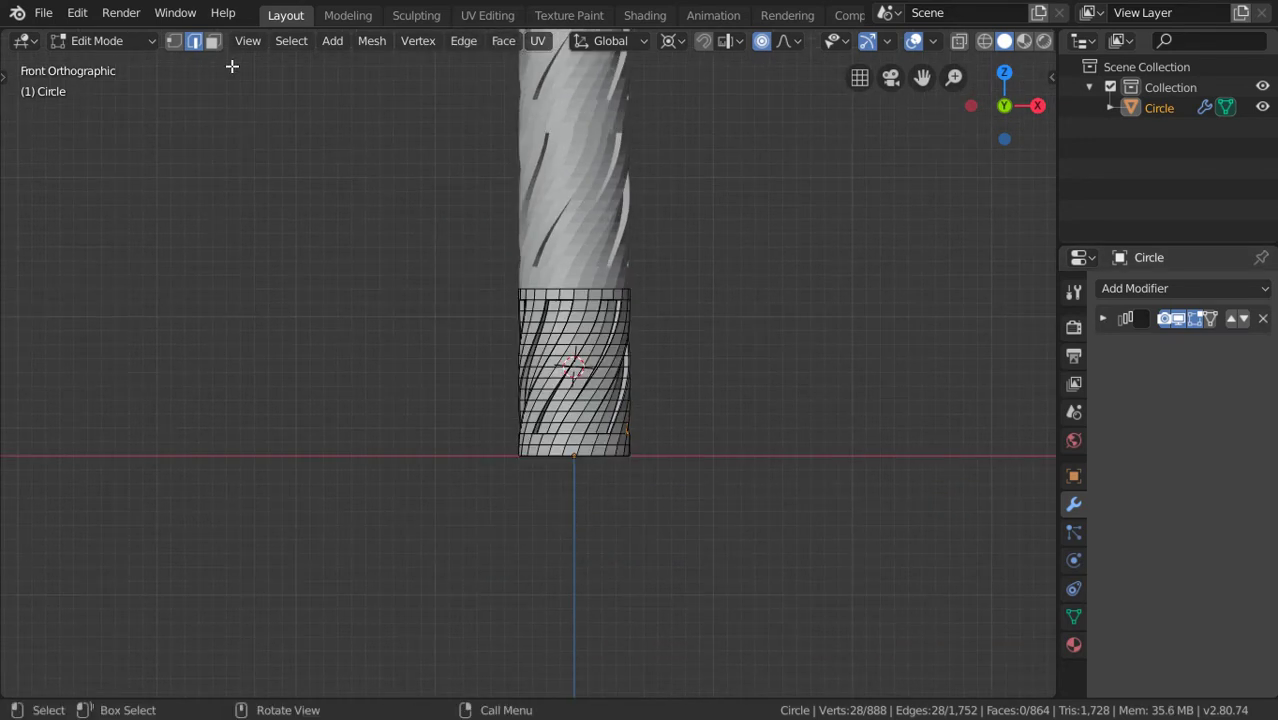
left_click(179, 42)
scroll(680, 636, "up", 6)
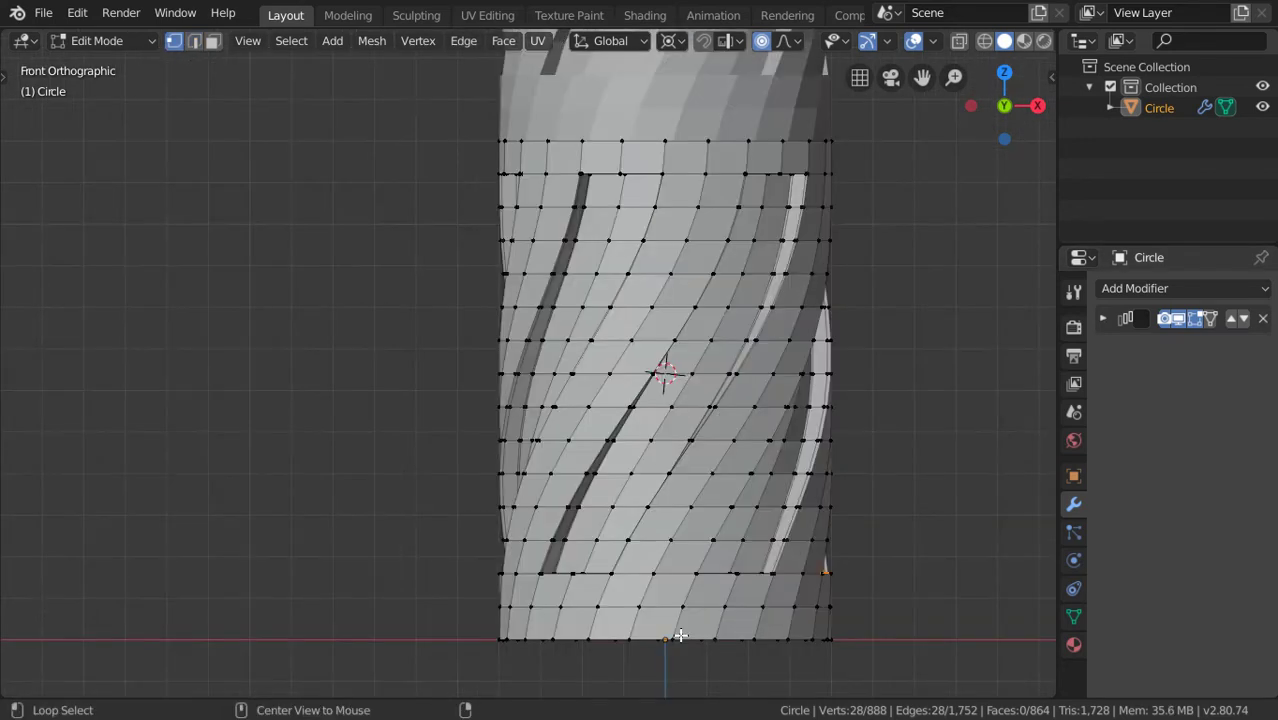
key("g")
key("z")
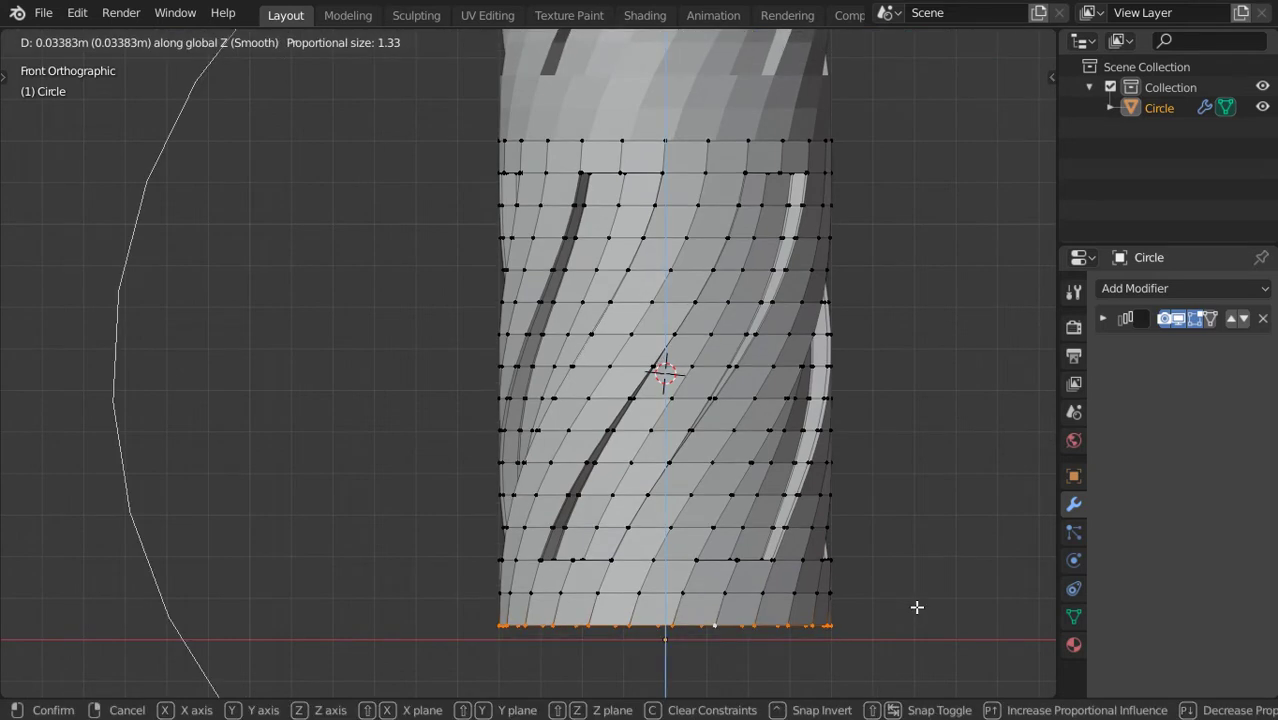
key("o")
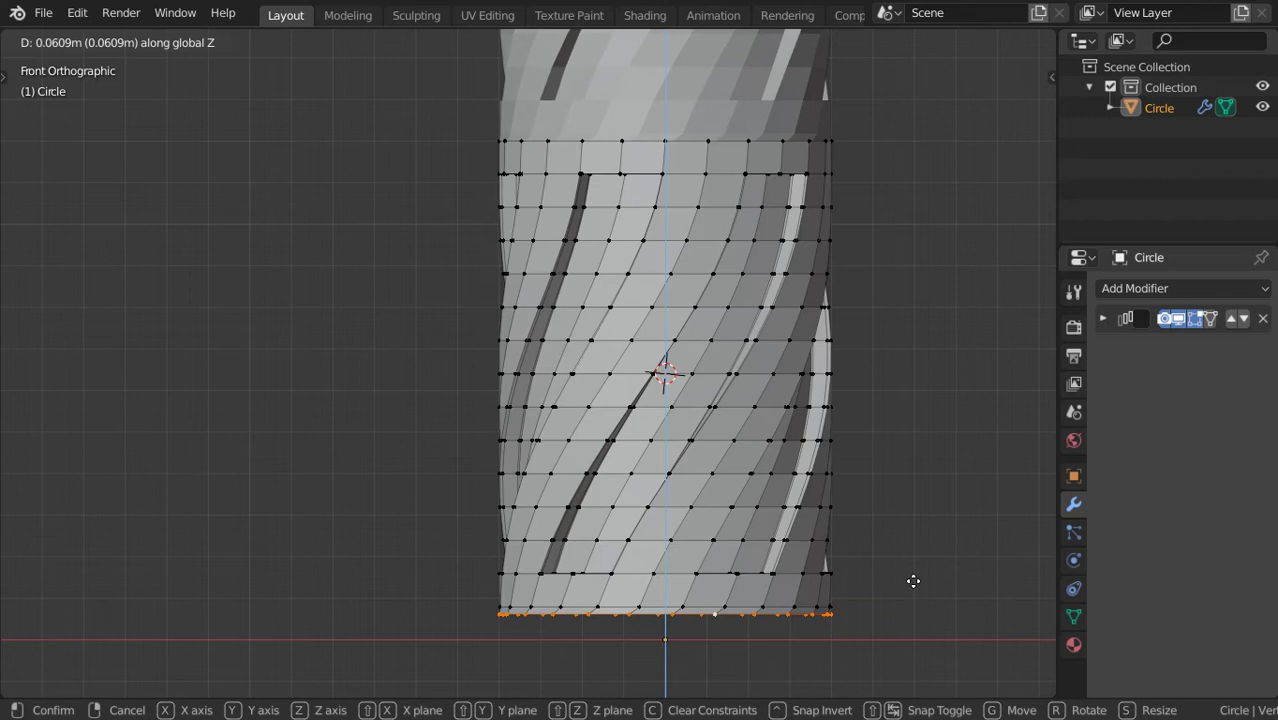
left_click(913, 581)
key("ctrl+z")
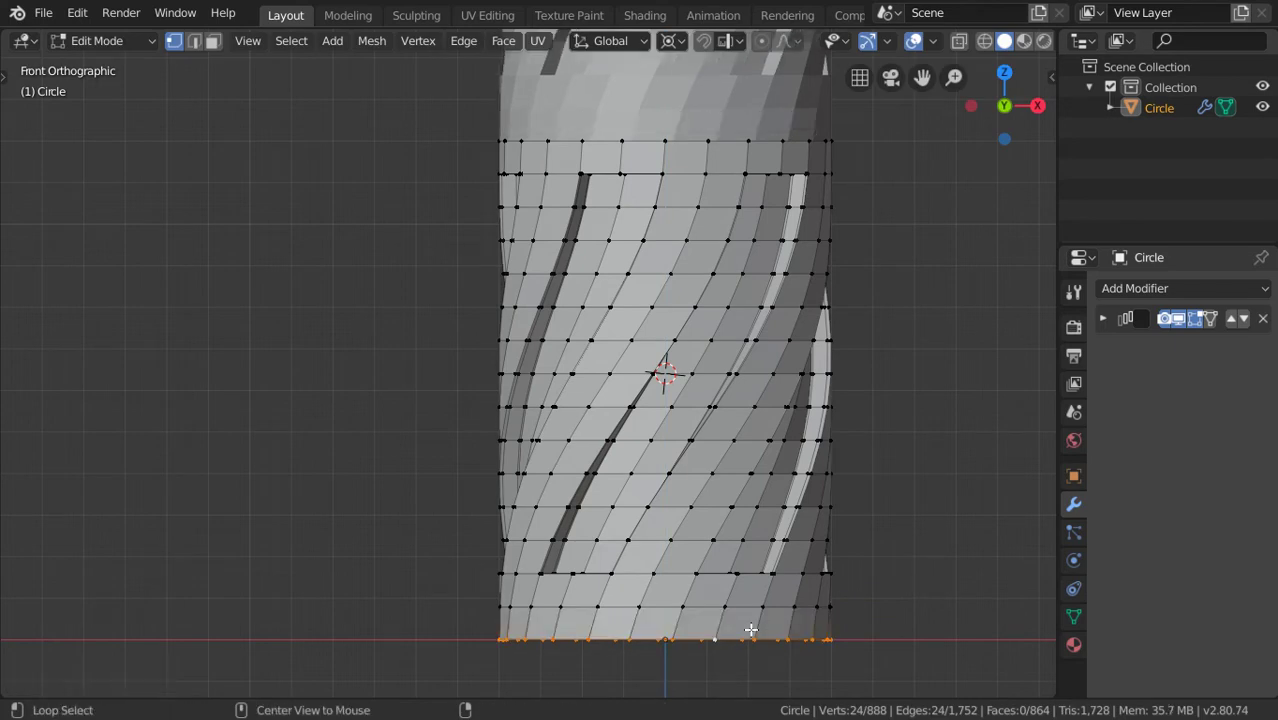
Raise only the bottom vertex loop slightly along Z, keeping it just below the neighbouring loop
left_click(766, 606, "alt+shift")
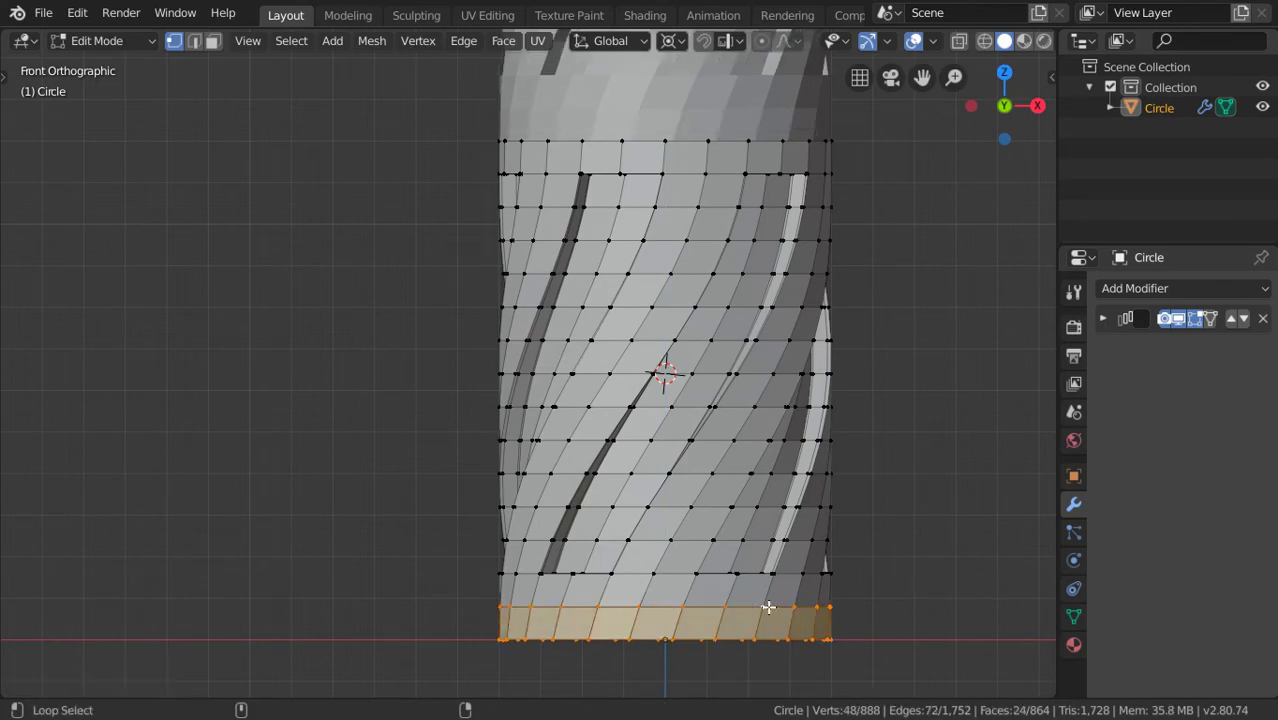
left_click(724, 638, "alt")
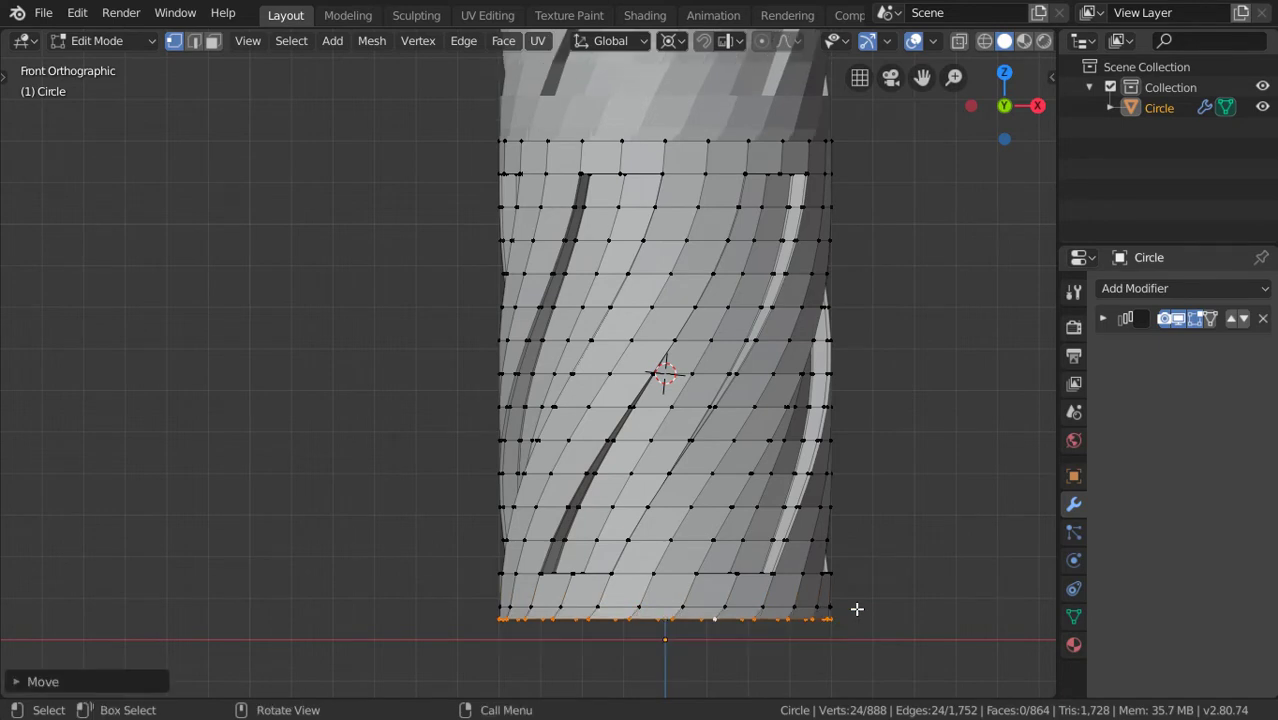
Switch the pivot point to Median Point and rotate the bottom vertex loop around global Z
middle_click_drag(825, 561, 730, 538, "shift")
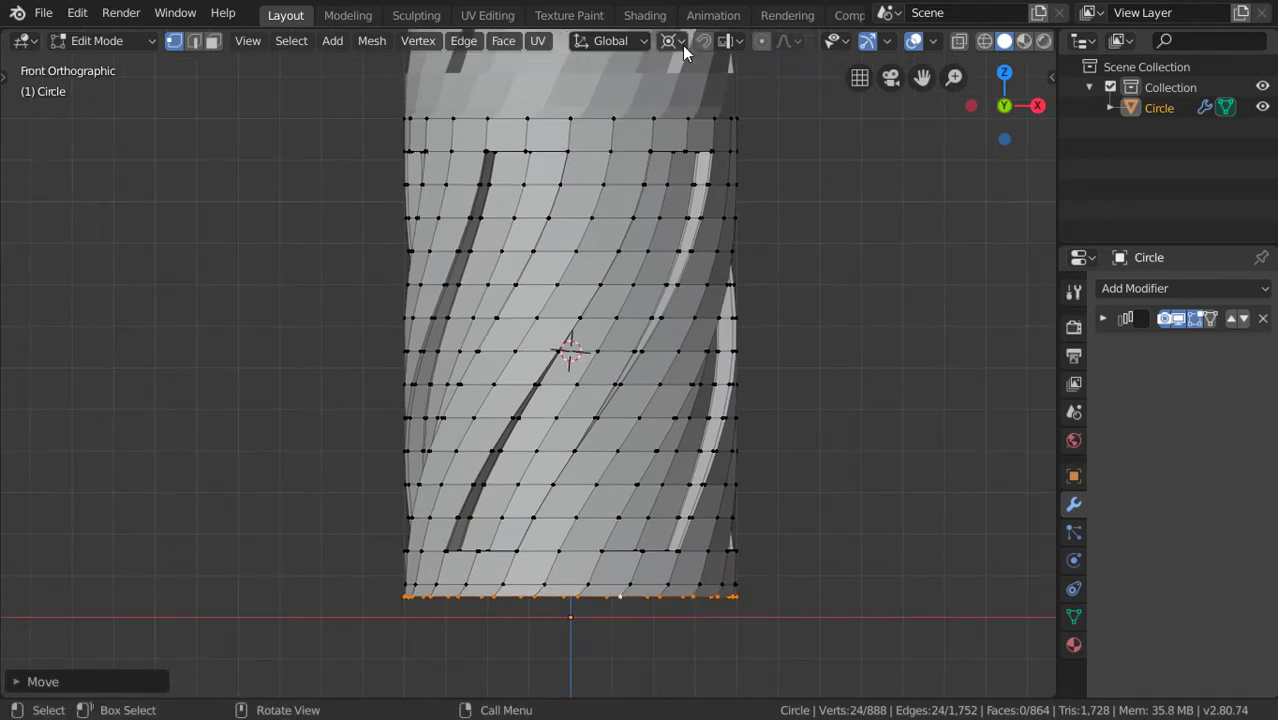
left_click(682, 45)
left_click(652, 163)
key("r")
key("z")
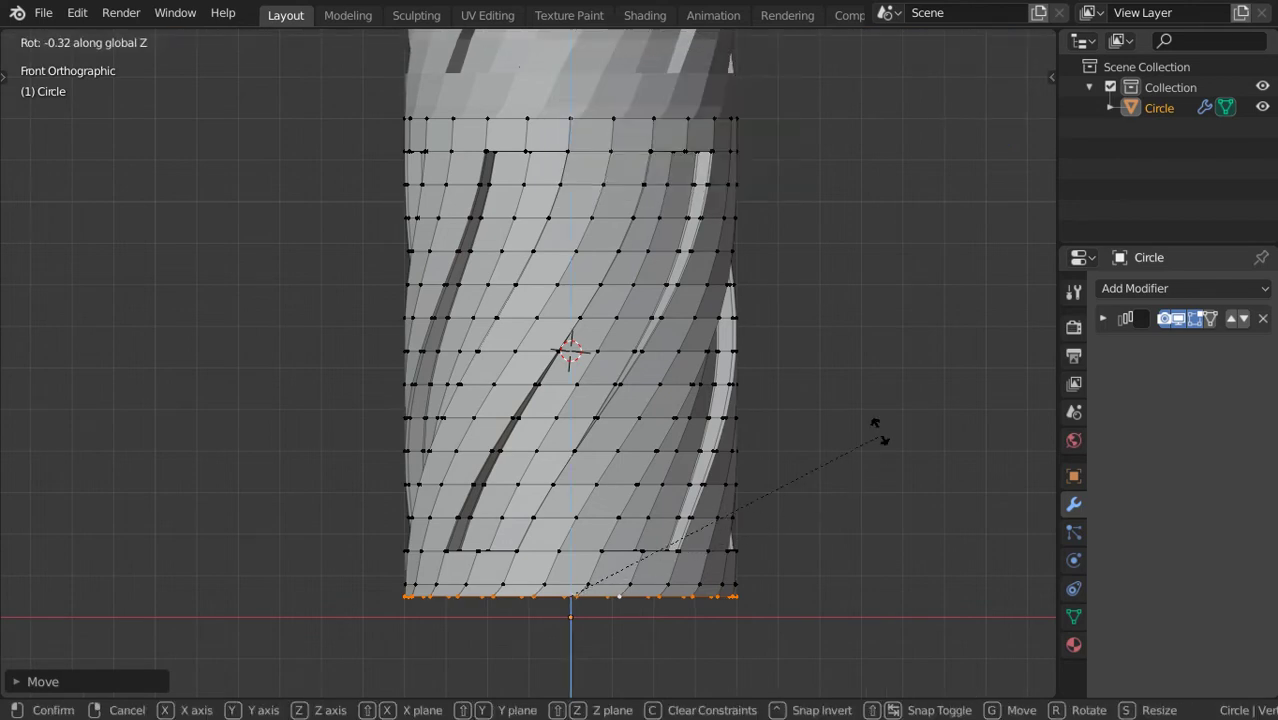
left_click(572, 685)
Add a Subdivision Surface modifier with viewport level 1 and shade the column smooth in Object Mode
scroll(671, 349, "down", 4)
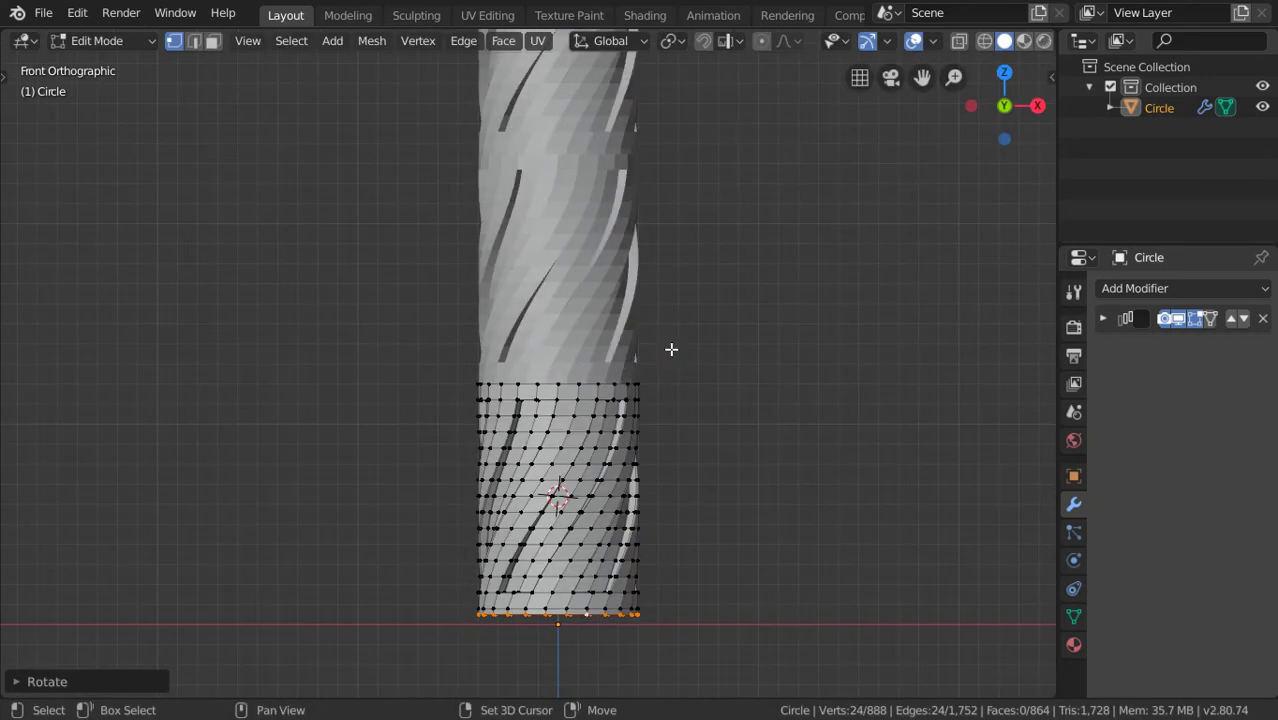
scroll(671, 349, "down", 4)
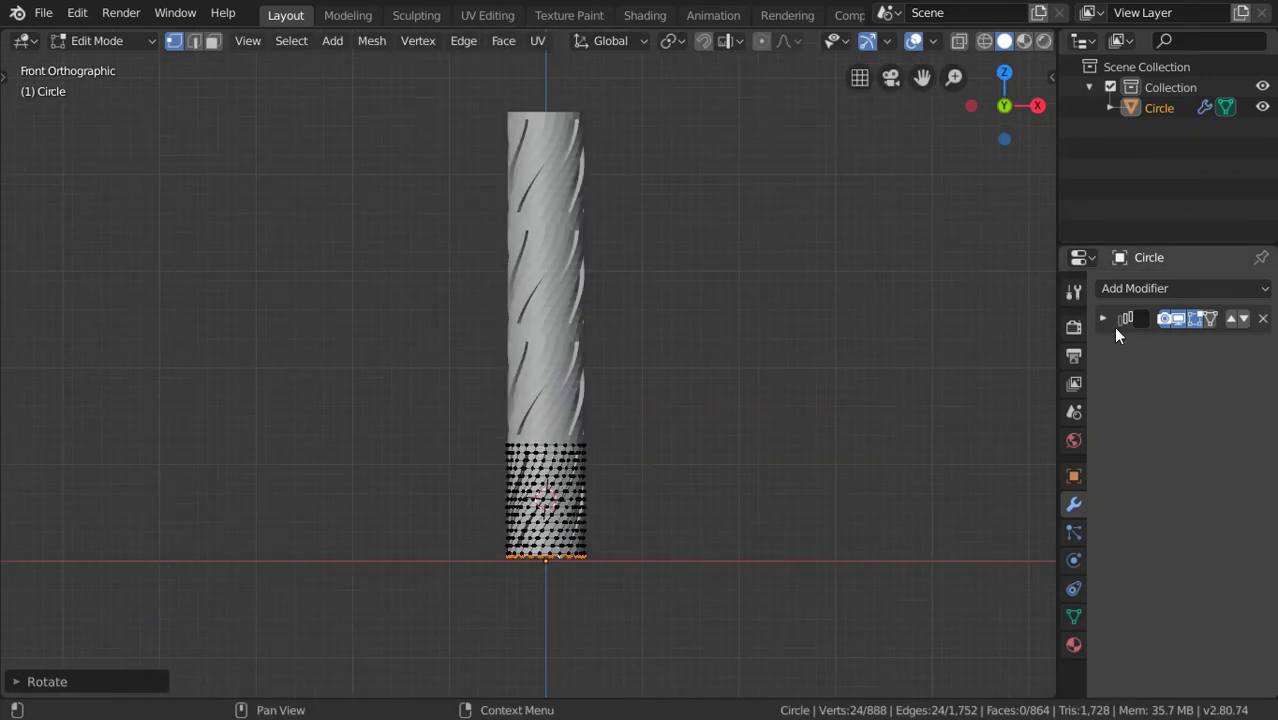
key("ctrl+1")
scroll(746, 430, "up", 3)
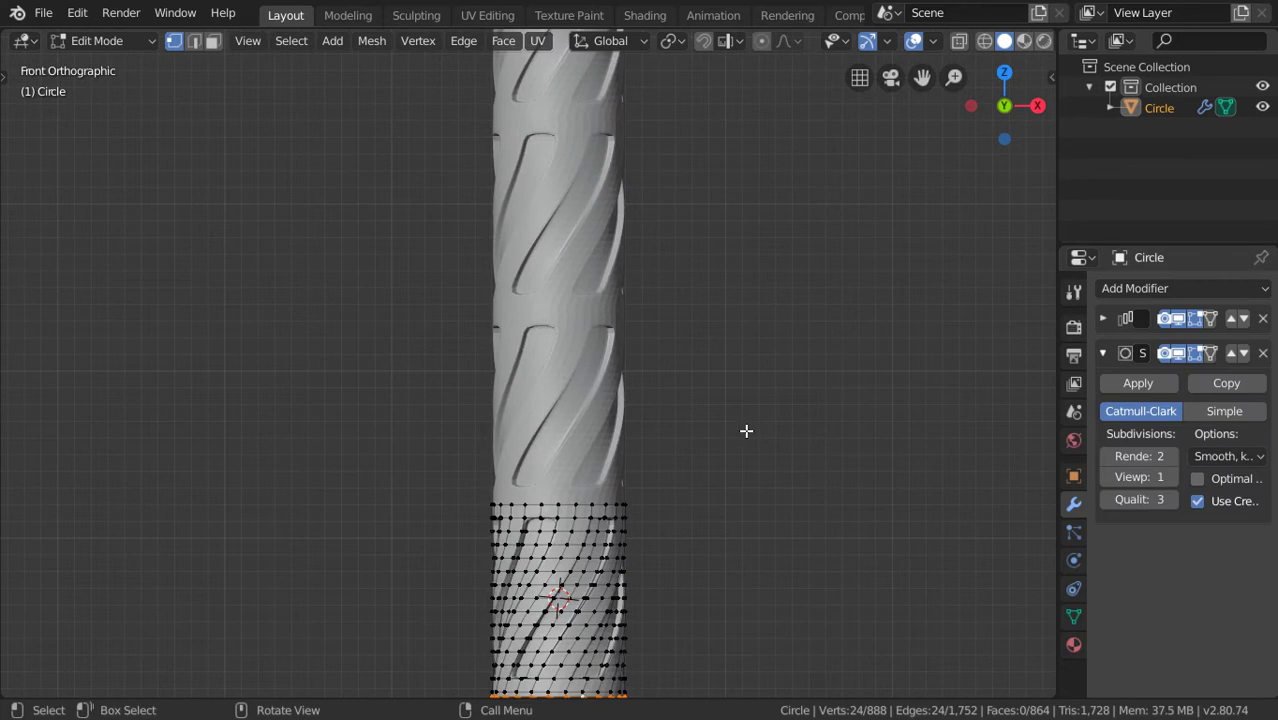
key("Tab")
right_click(565, 372)
left_click(562, 372)
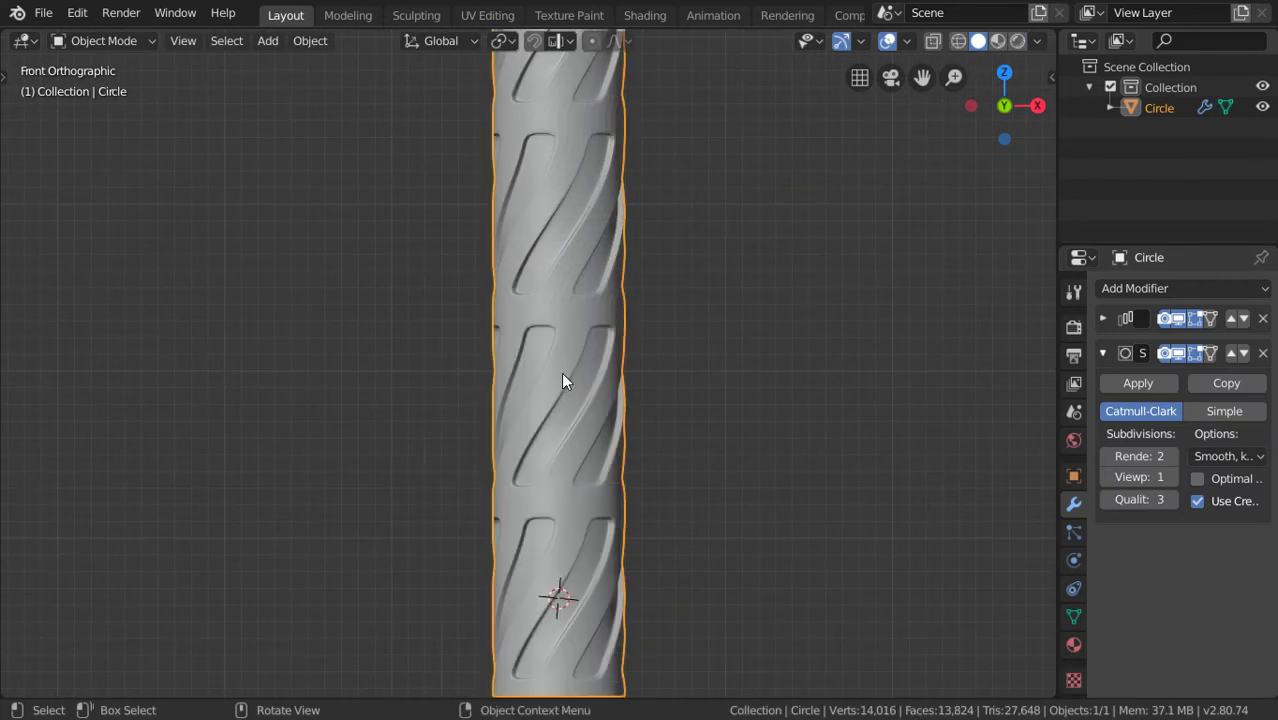
Apply the Array modifier so the stacked segments become real geometry, and collapse the Subdivision modifier's settings
scroll(563, 374, "down", 2)
middle_click_drag(608, 382, 606, 442, "shift")
middle_click_drag(597, 543, 562, 424, "shift")
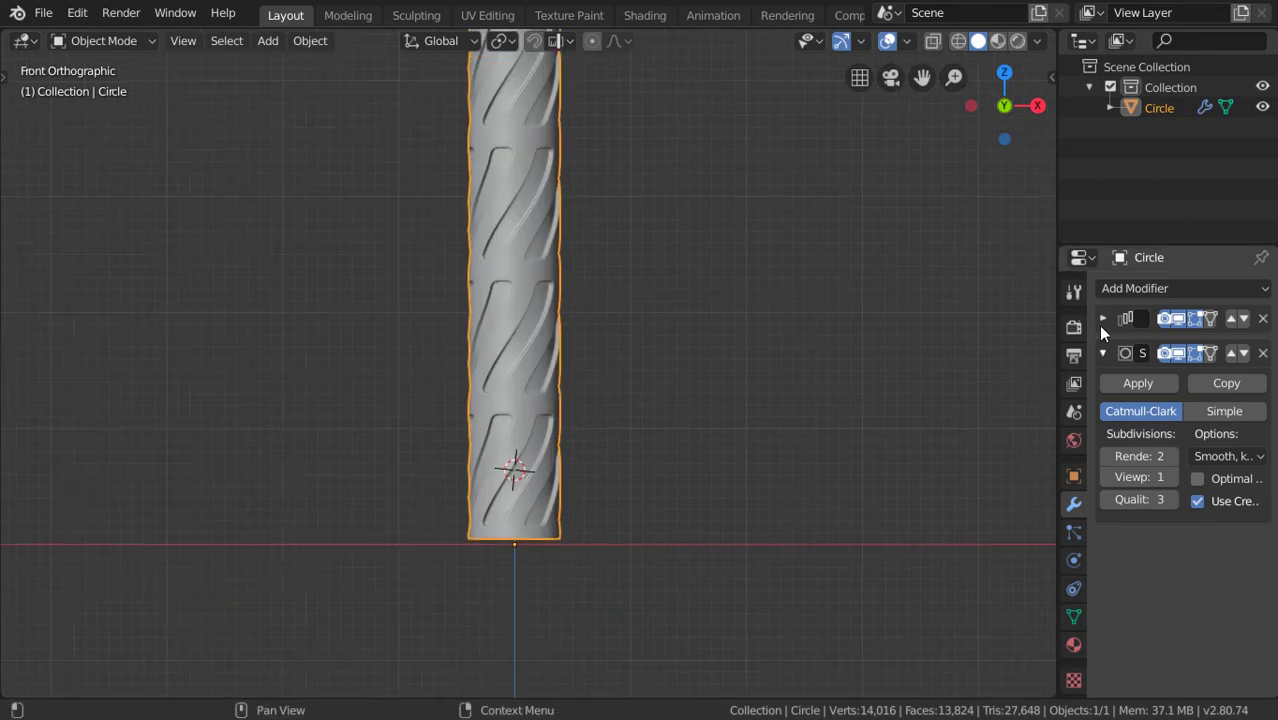
left_click(1102, 325)
left_click(1111, 354)
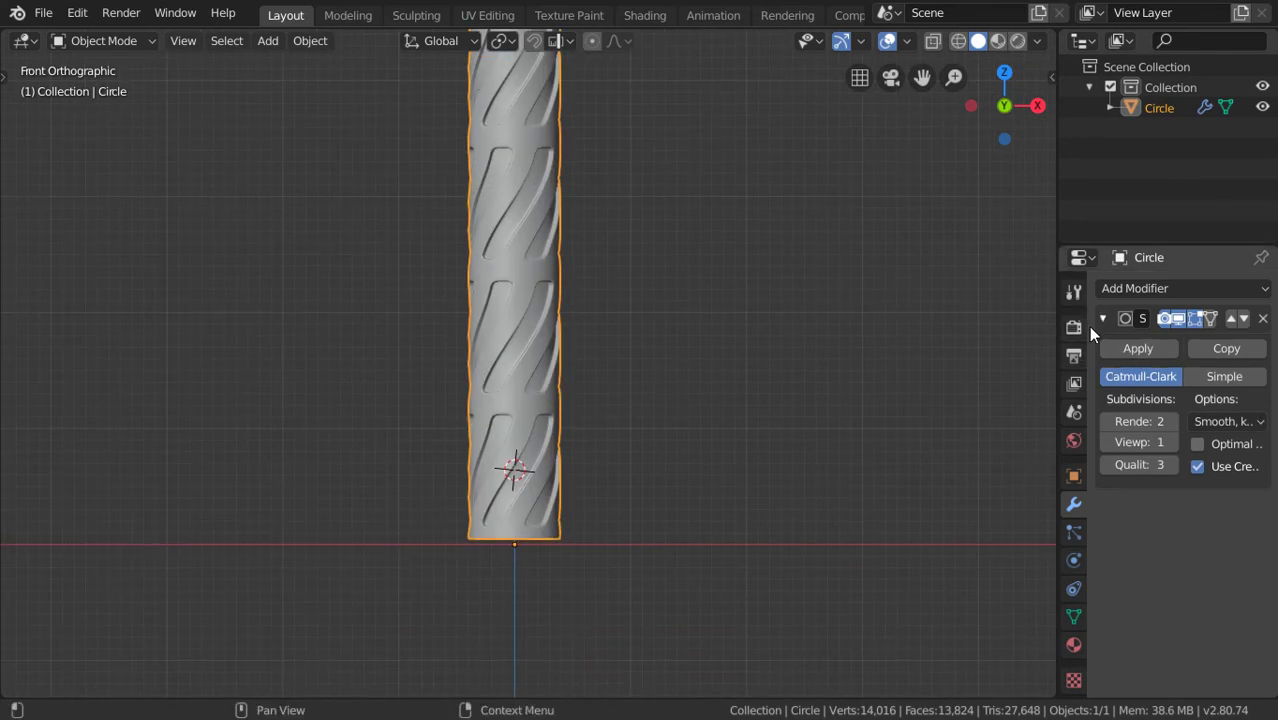
left_click(1102, 318)
scroll(705, 373, "down", 1)
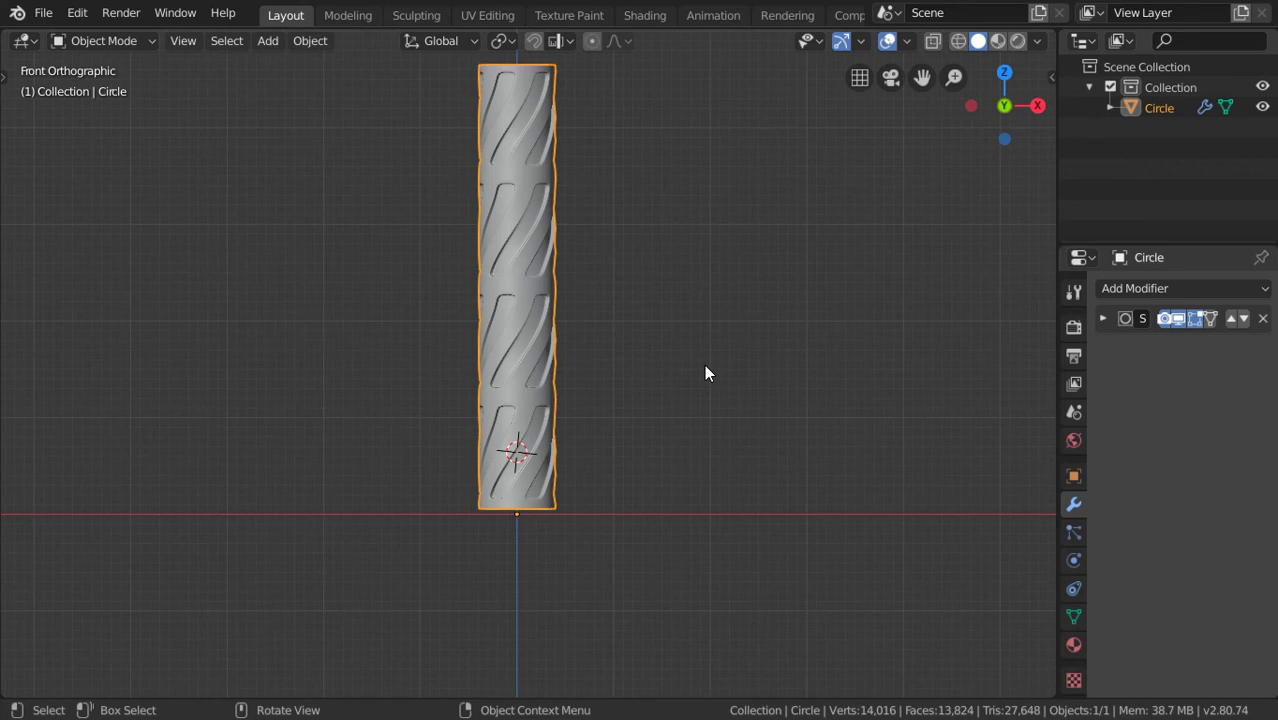
Extrude the column's top vertex loop straight up about 0.53 m to form a plain collar
key("Tab")
middle_click_drag(612, 386, 636, 510, "shift")
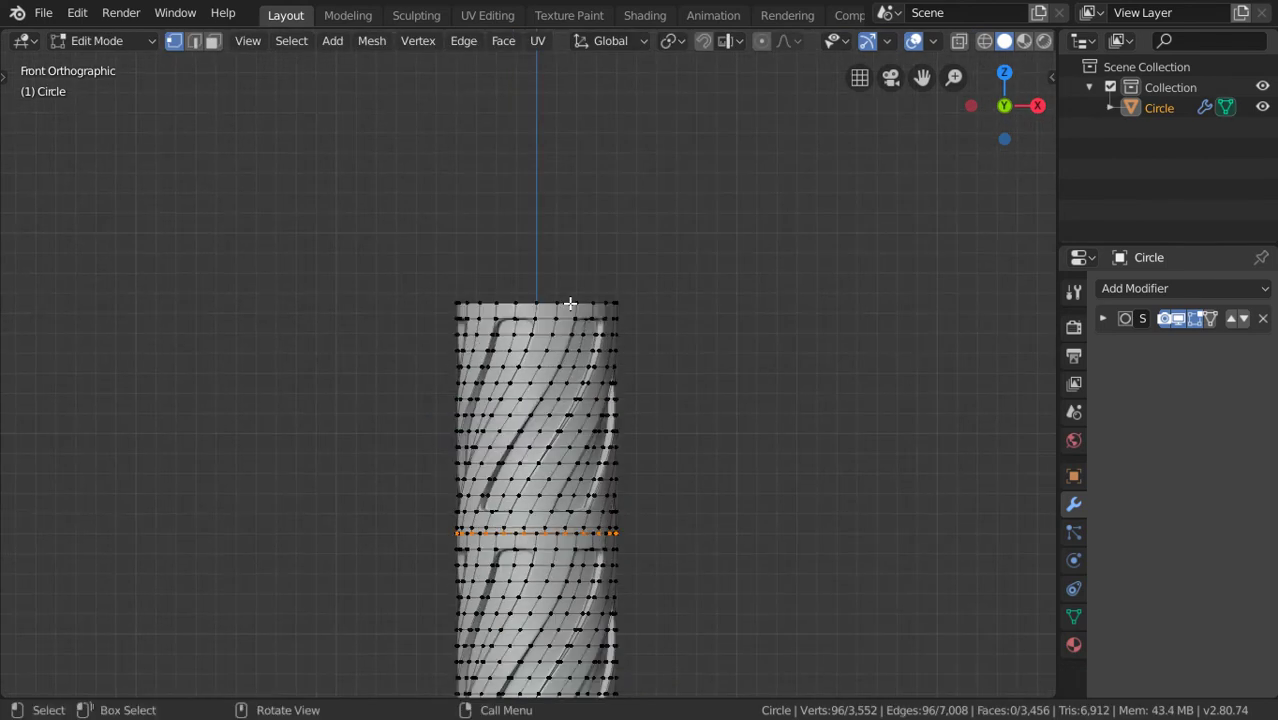
left_click(568, 302, "alt")
scroll(612, 314, "up", 2)
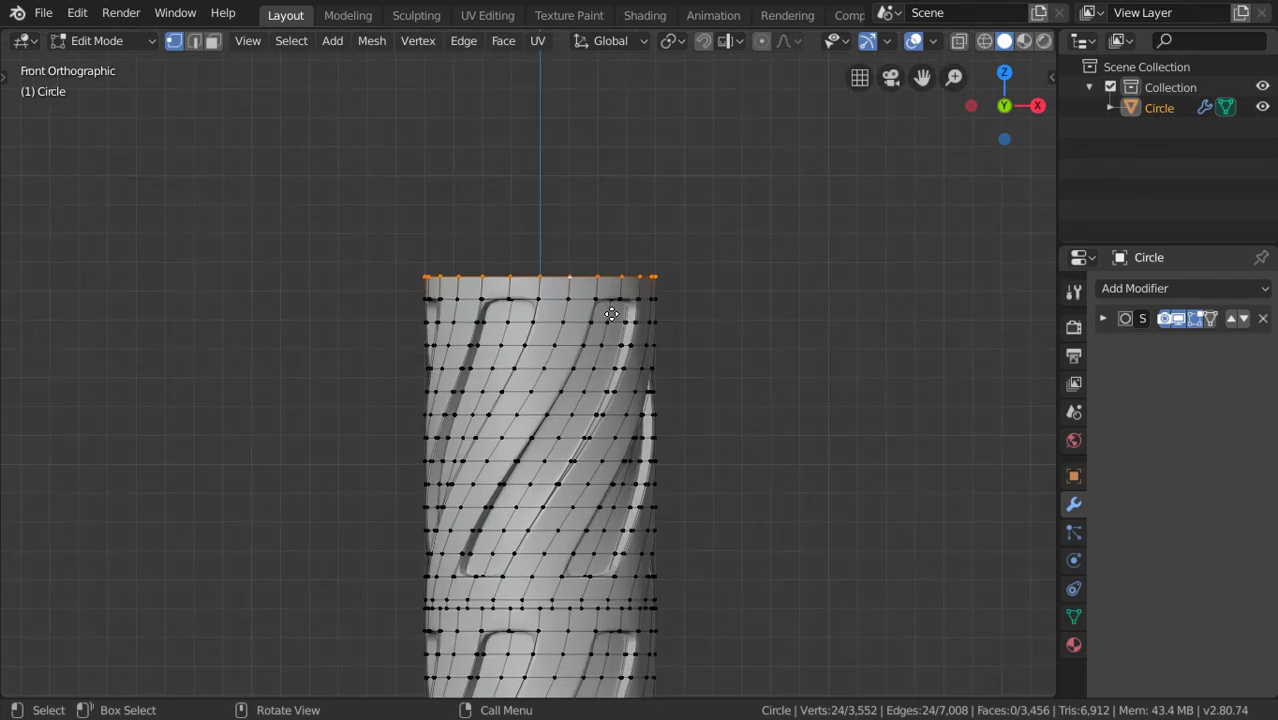
key("e")
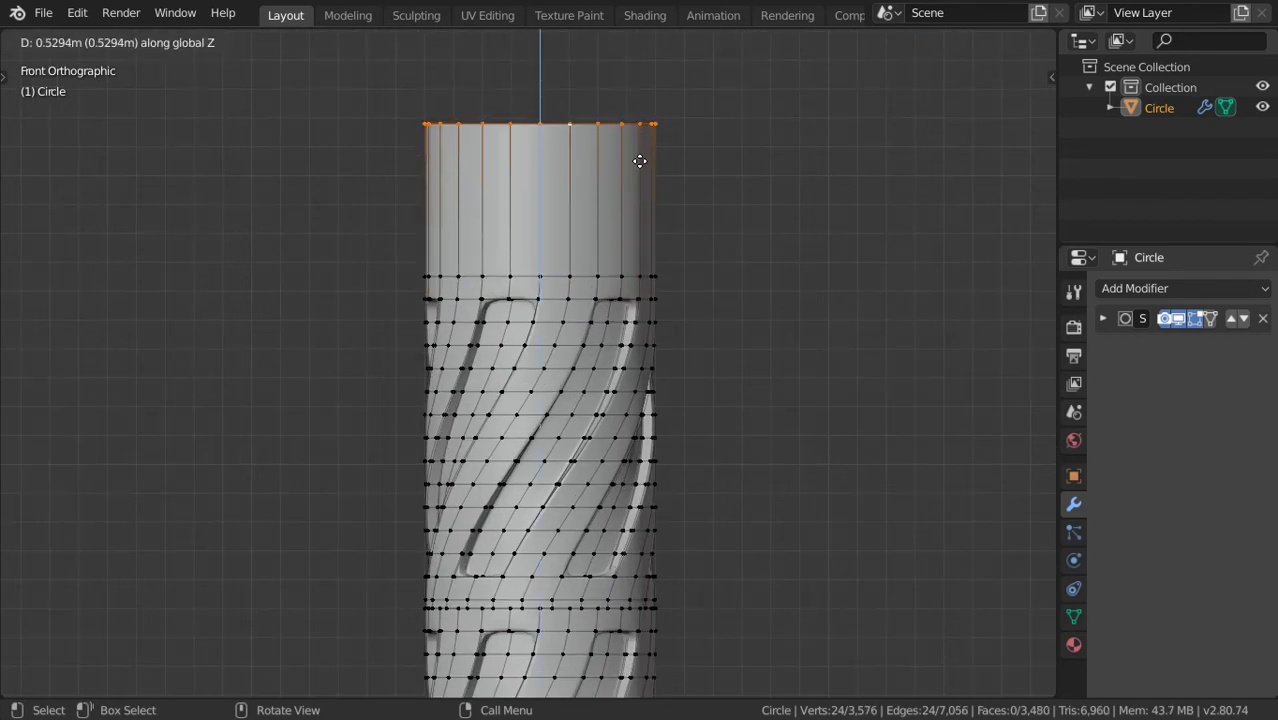
left_click(640, 161)
Extrude the collar's top loop inward twice with Z locked and fill the remaining opening with a face
key("e")
key("s")
key("shift+z")
left_click(671, 209)
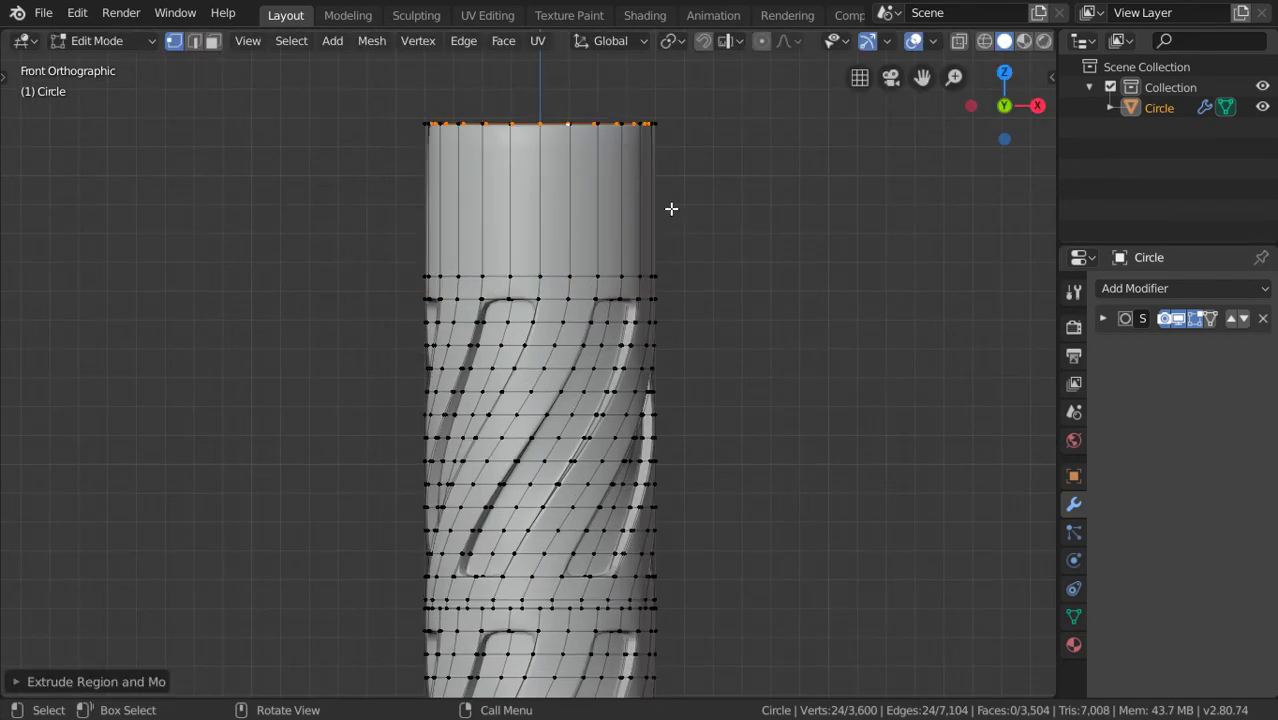
key("e")
key("s")
key("shift+z")
left_click(641, 167)
Add two evenly spaced horizontal loop cuts around the plain collar without sliding them
key("ctrl+r")
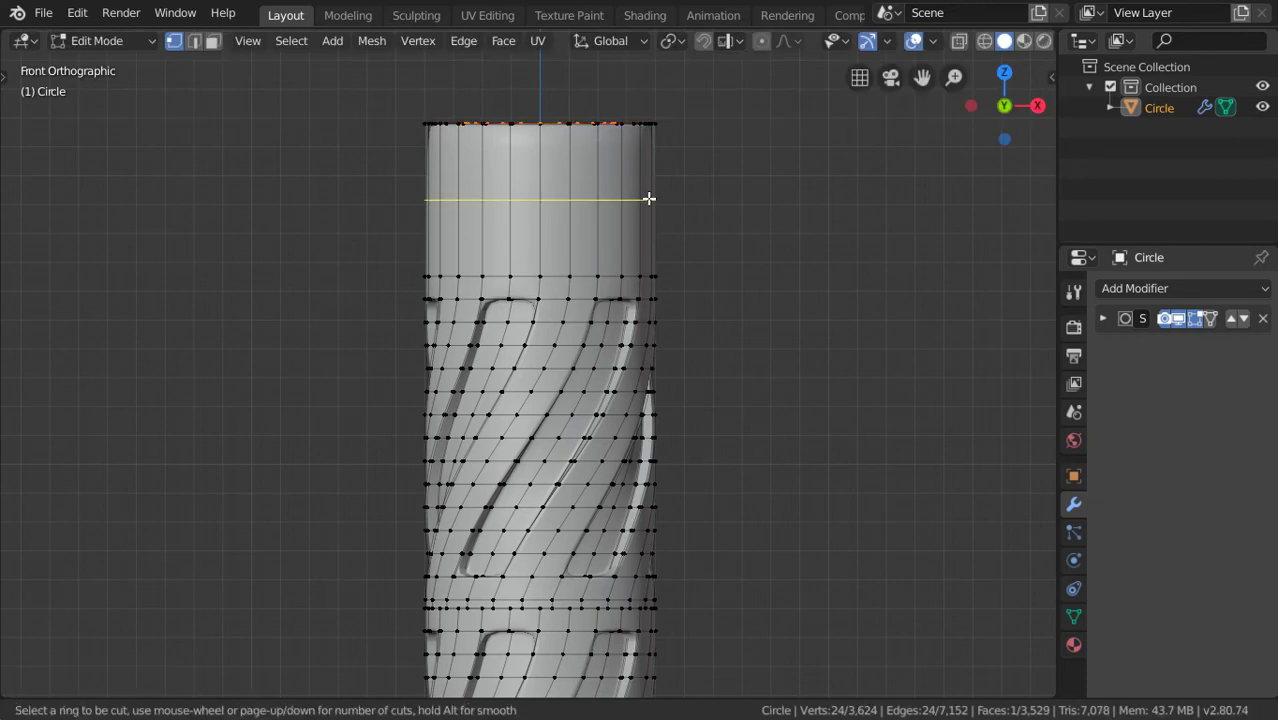
scroll(649, 198, "up", 2)
scroll(649, 198, "down", 1)
left_click(648, 198)
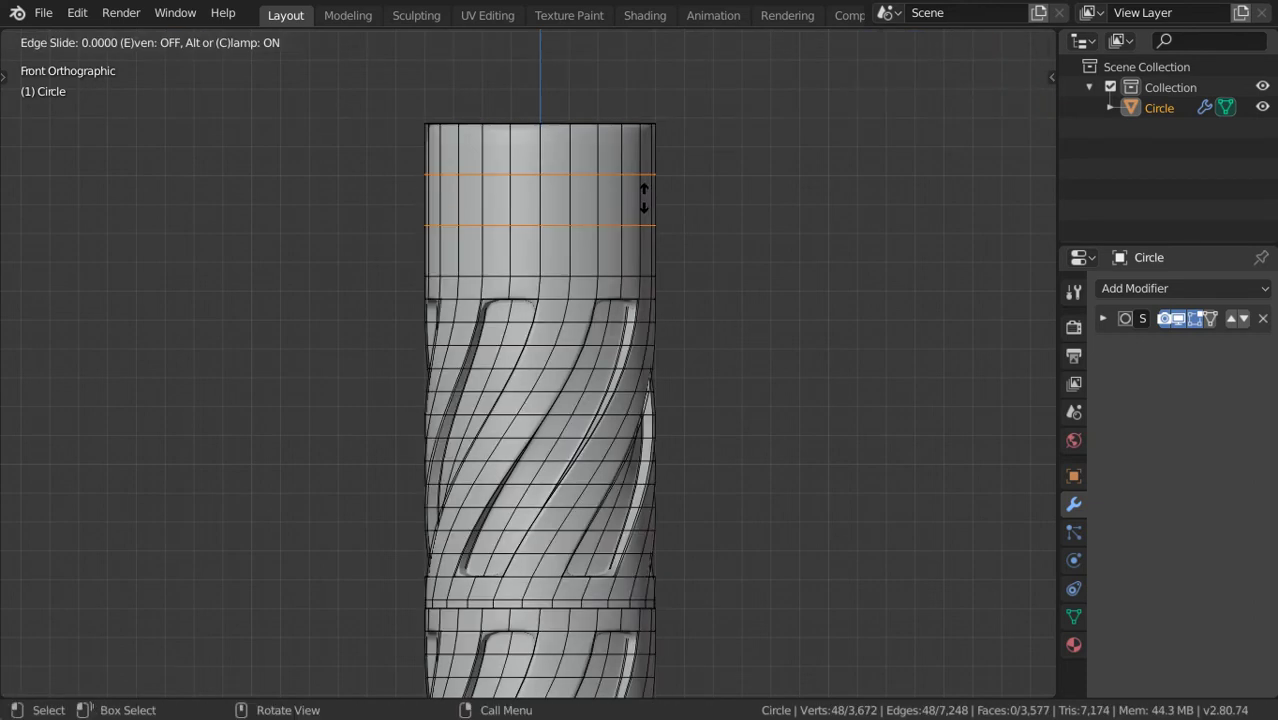
right_click(642, 198)
Bevel the collar's two new edge loops into two narrow horizontal bands
key("2")
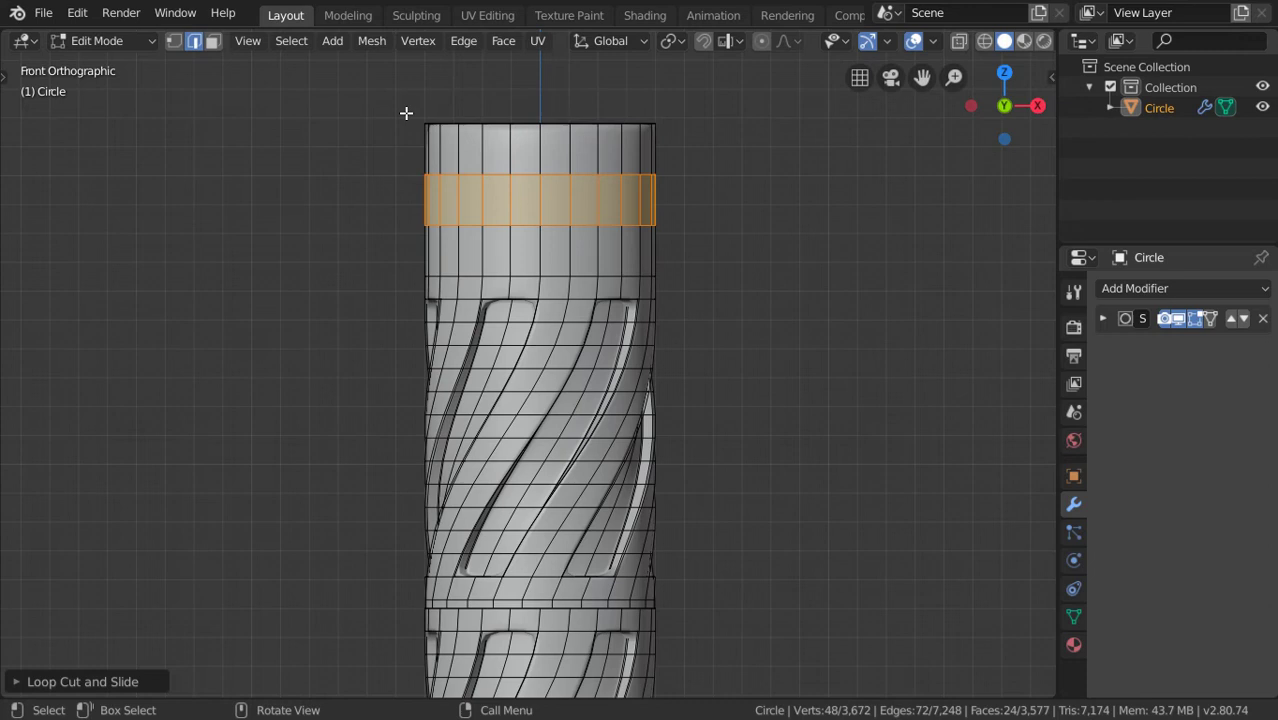
left_click(558, 197, "alt")
key("ctrl+z")
key("alt+a")
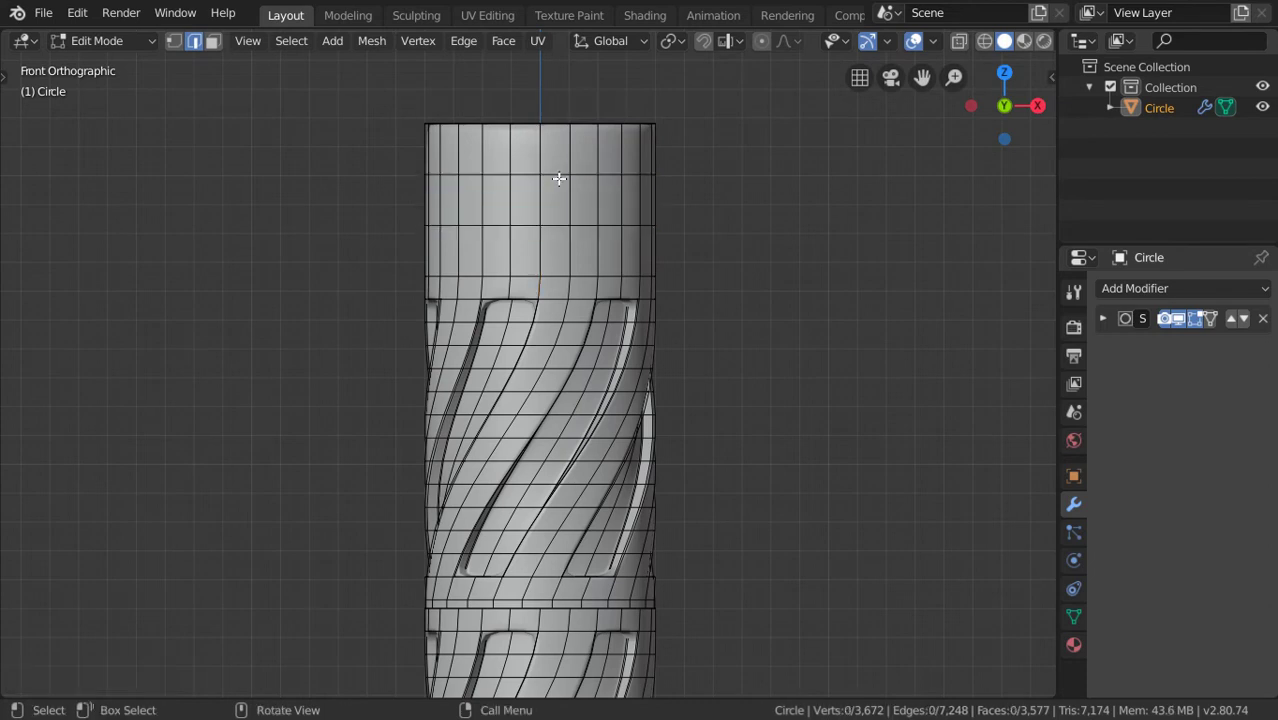
key("ctrl+z")
key("ctrl+b")
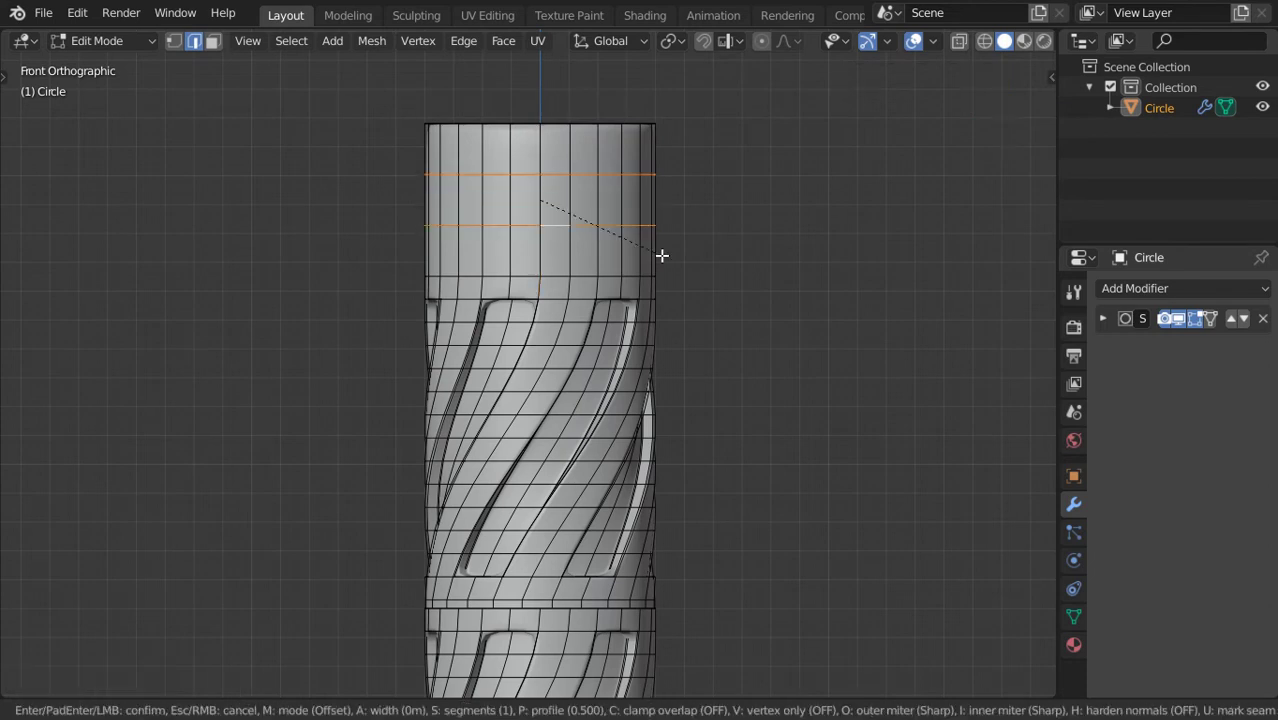
left_click(699, 331)
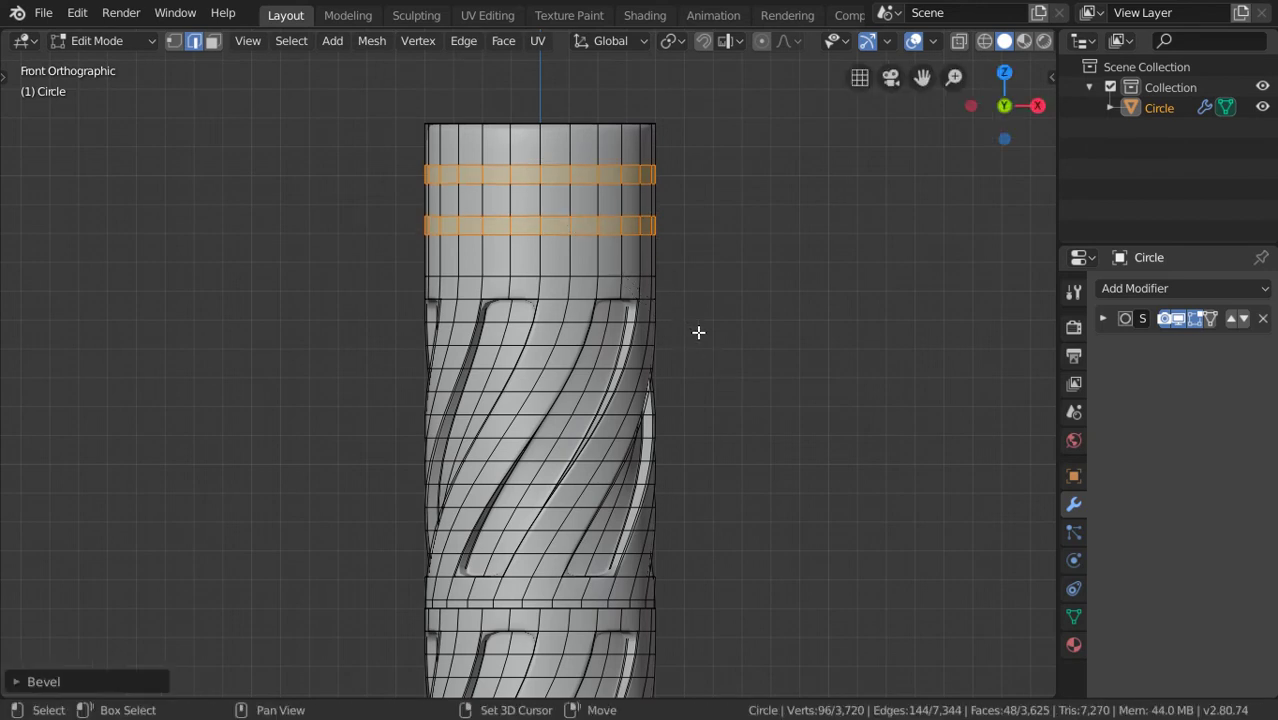
Extrude the two bevelled collar bands and scale them with Z locked
scroll(720, 310, "up", 3)
key("e")
key("s")
key("shift+z")
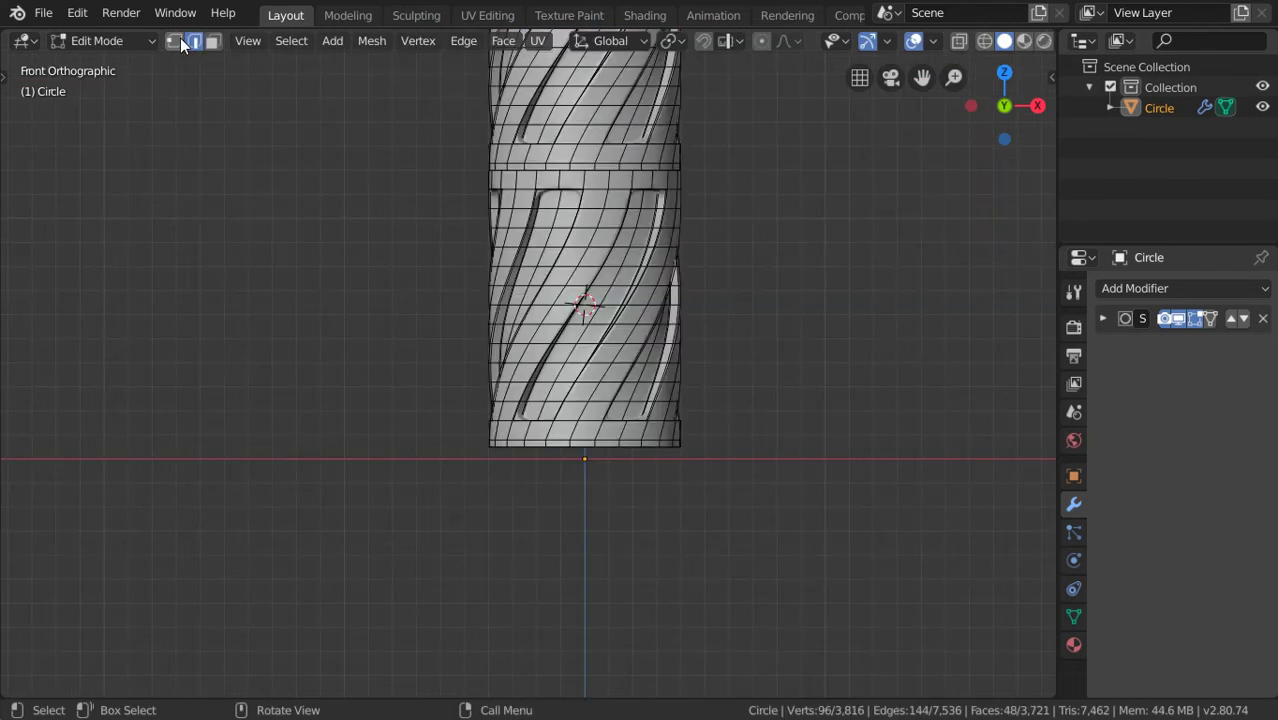
Extrude the column's bottom vertex loop slightly downward and flare it to about 1.5 times its width with Z locked
left_click(180, 38)
left_click(578, 447, "alt")
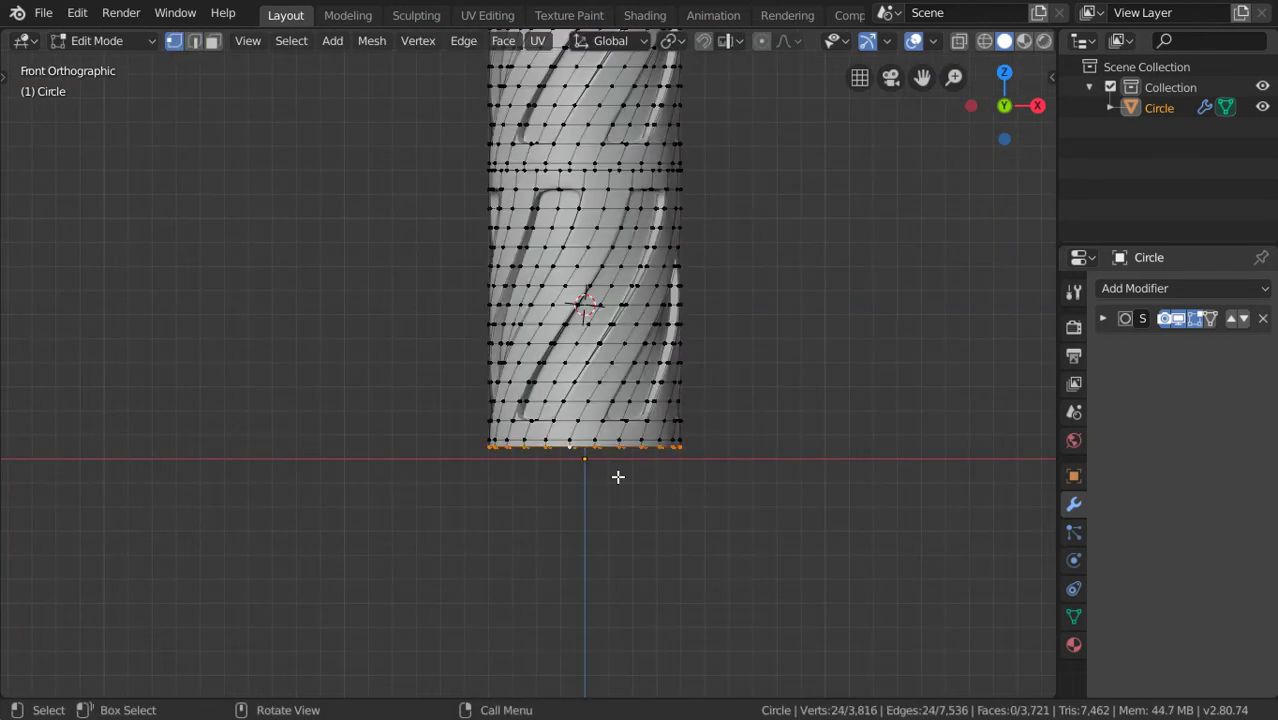
middle_click_drag(616, 476, 546, 363, "shift")
key("e")
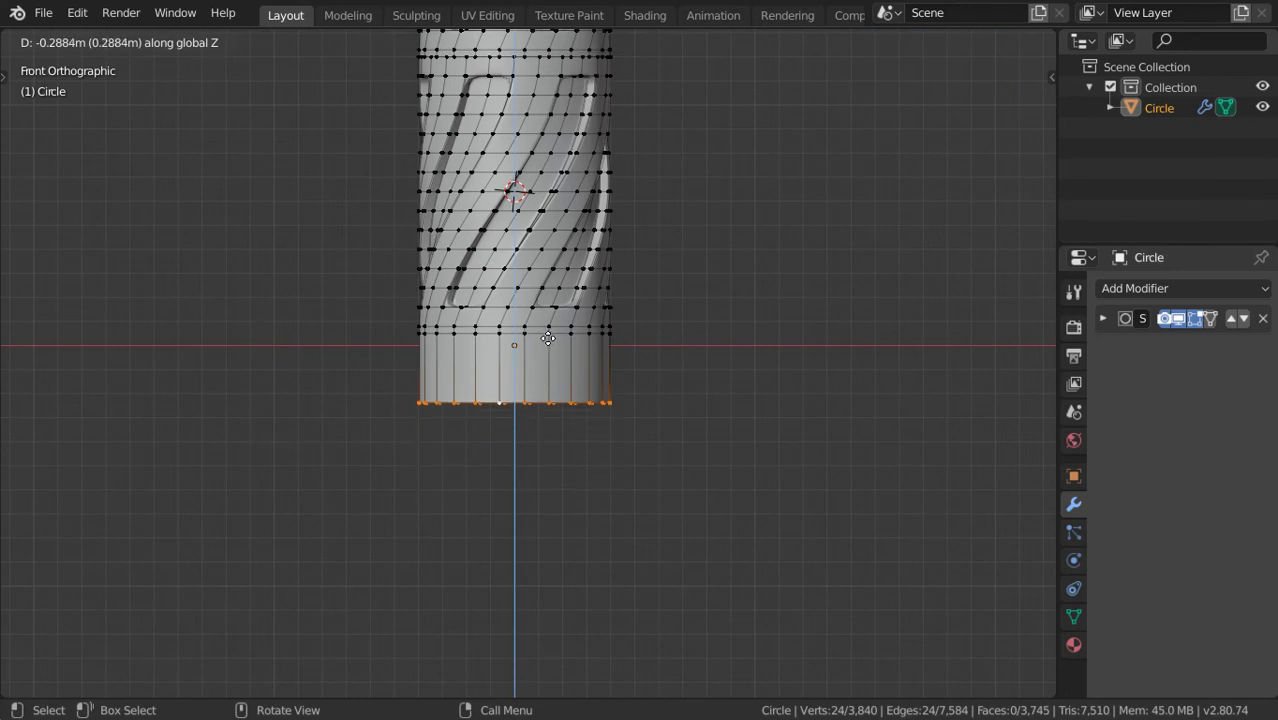
left_click(548, 306)
key("s")
key("shift+z")
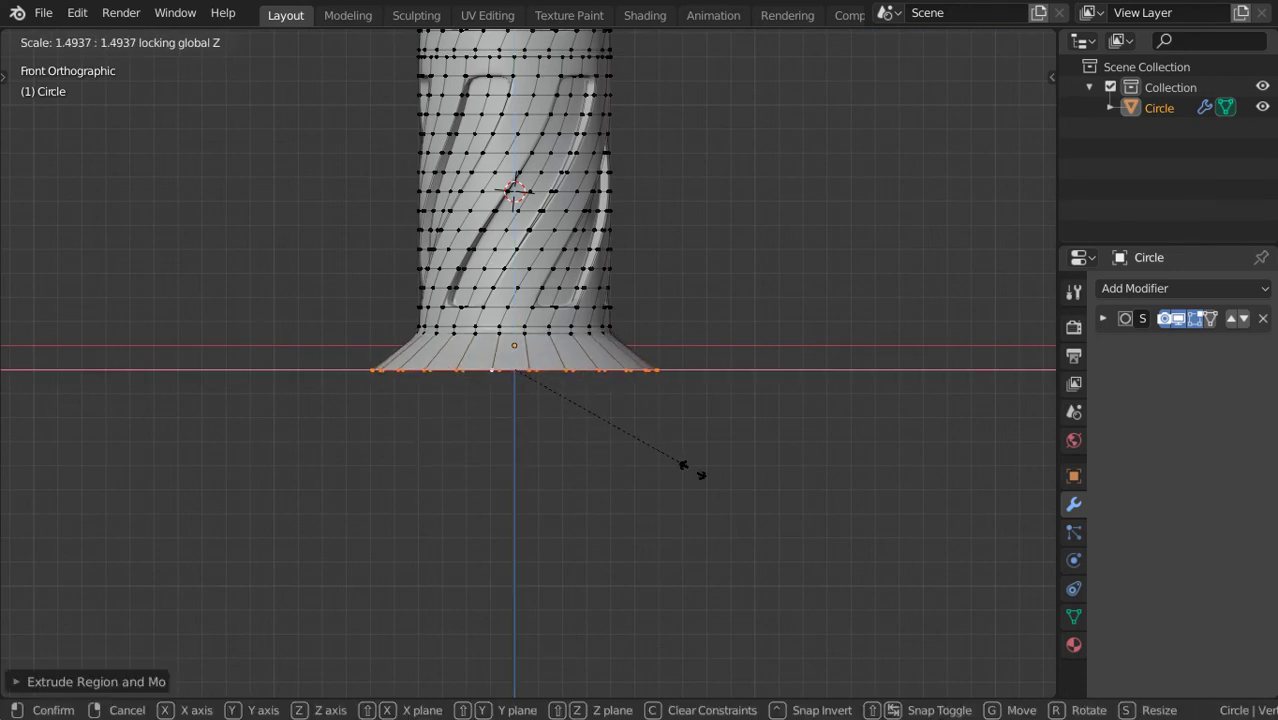
left_click(693, 470)
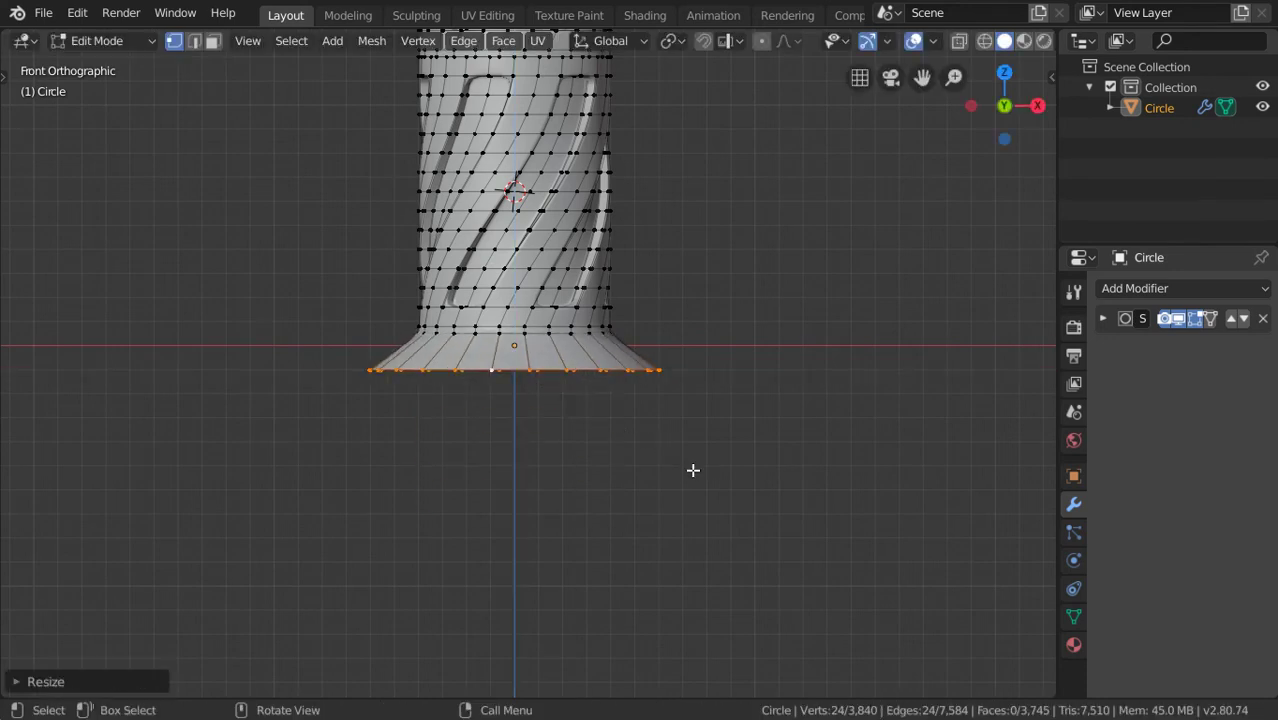
Extrude the flared loop down about 0.55 m and cap the underside with inward extrusions scaled about 0.92 and 0.70 plus a fill
key("e")
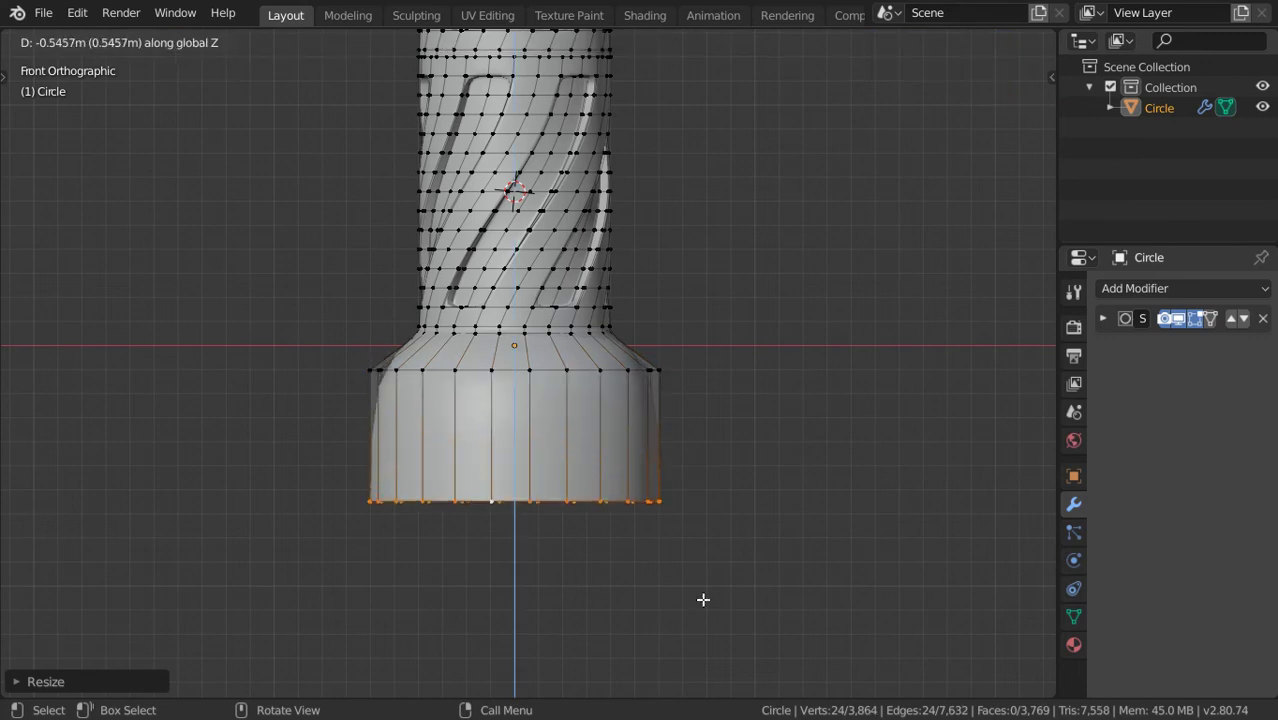
left_click(702, 596)
key("e")
key("s")
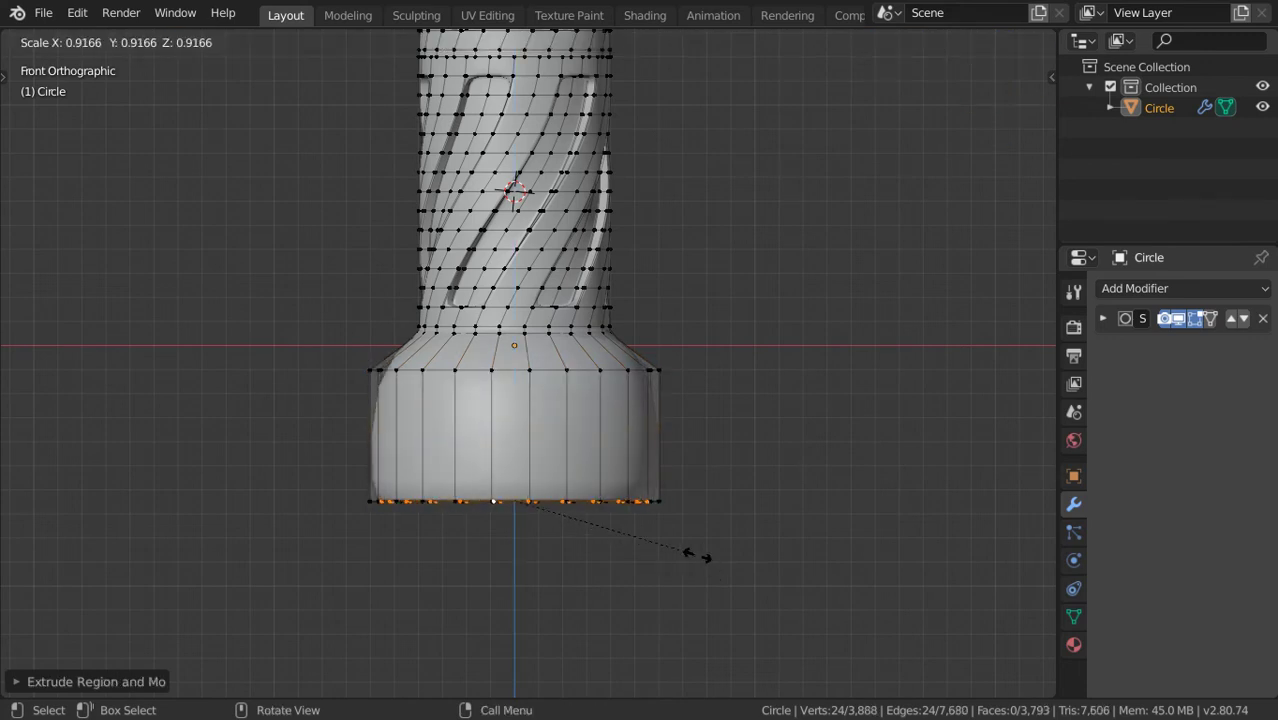
left_click(697, 556)
key("e")
key("s")
key("shift+z")
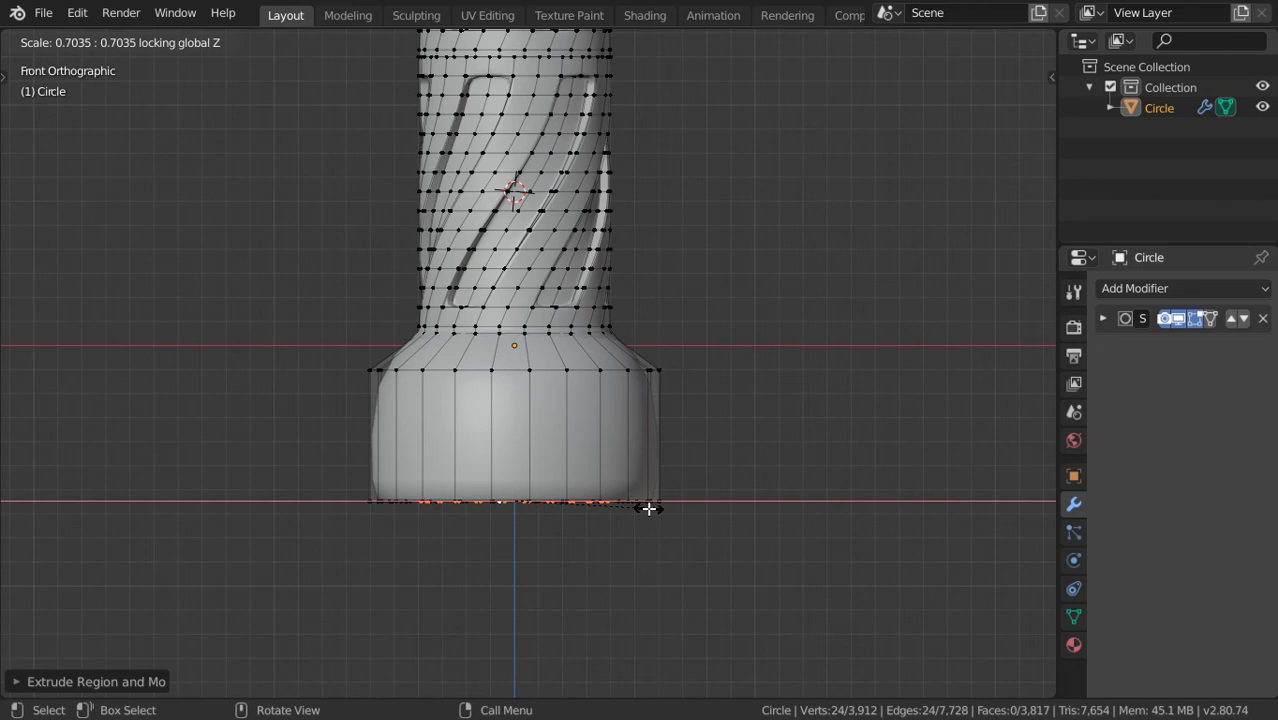
left_click(649, 508)
key("f")
Add two supporting edge loops around the base block, one close to its bottom edge and one close to its top edge
scroll(659, 479, "up", 3)
key("ctrl+r")
left_click(659, 480)
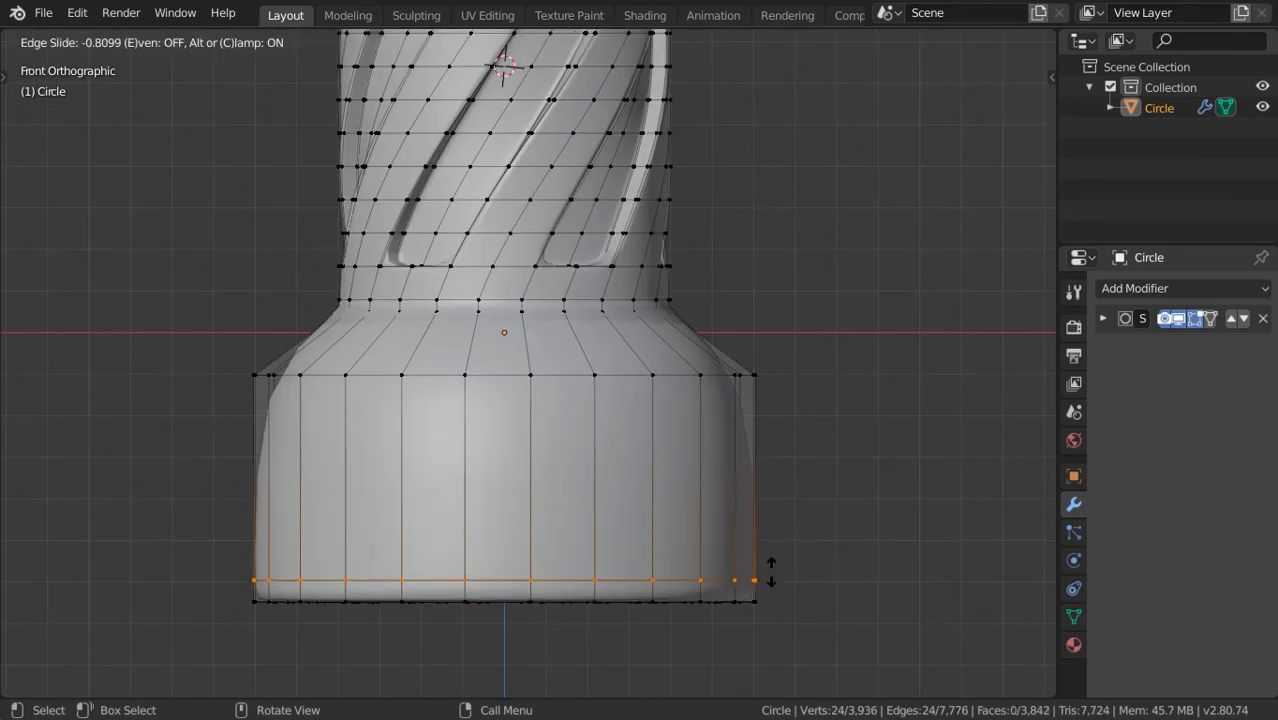
left_click(770, 573)
key("ctrl+r")
left_click(749, 481)
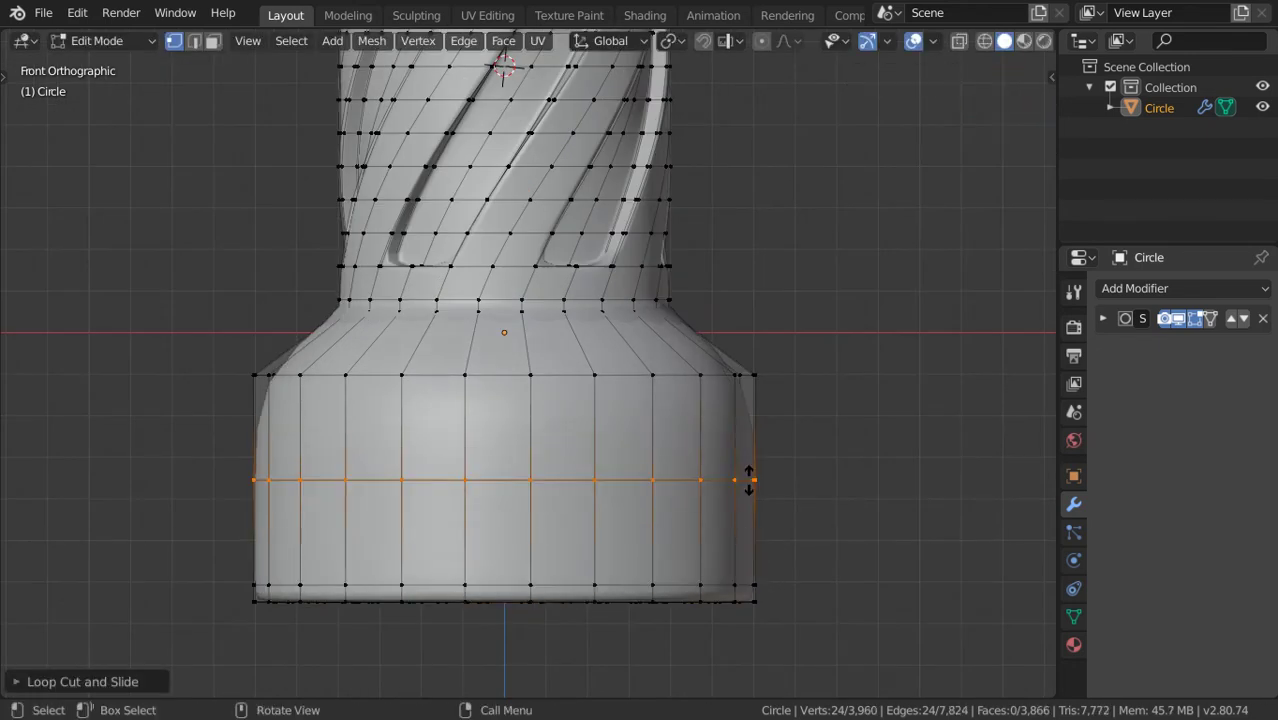
left_click(754, 391)
Add an edge loop around the middle of the base block and bevel it about 0.006 m into a narrow band
key("ctrl+r")
left_click(760, 458)
left_click(761, 445)
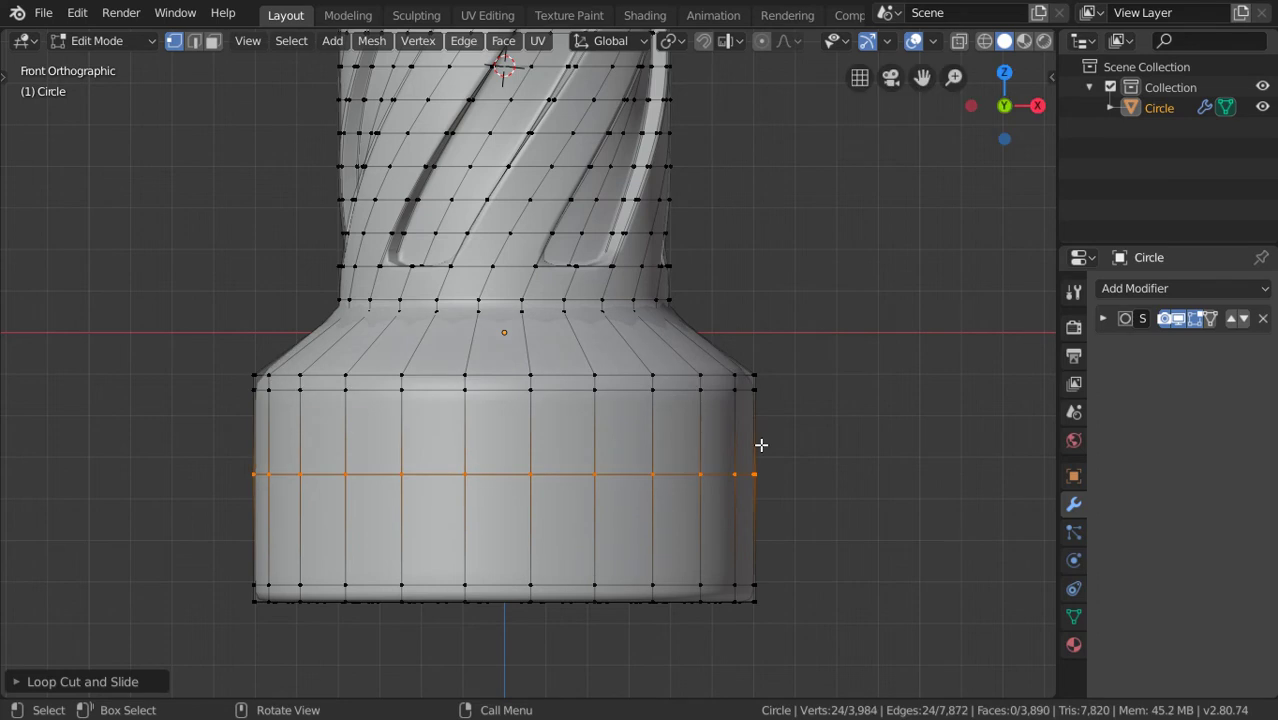
key("ctrl+b")
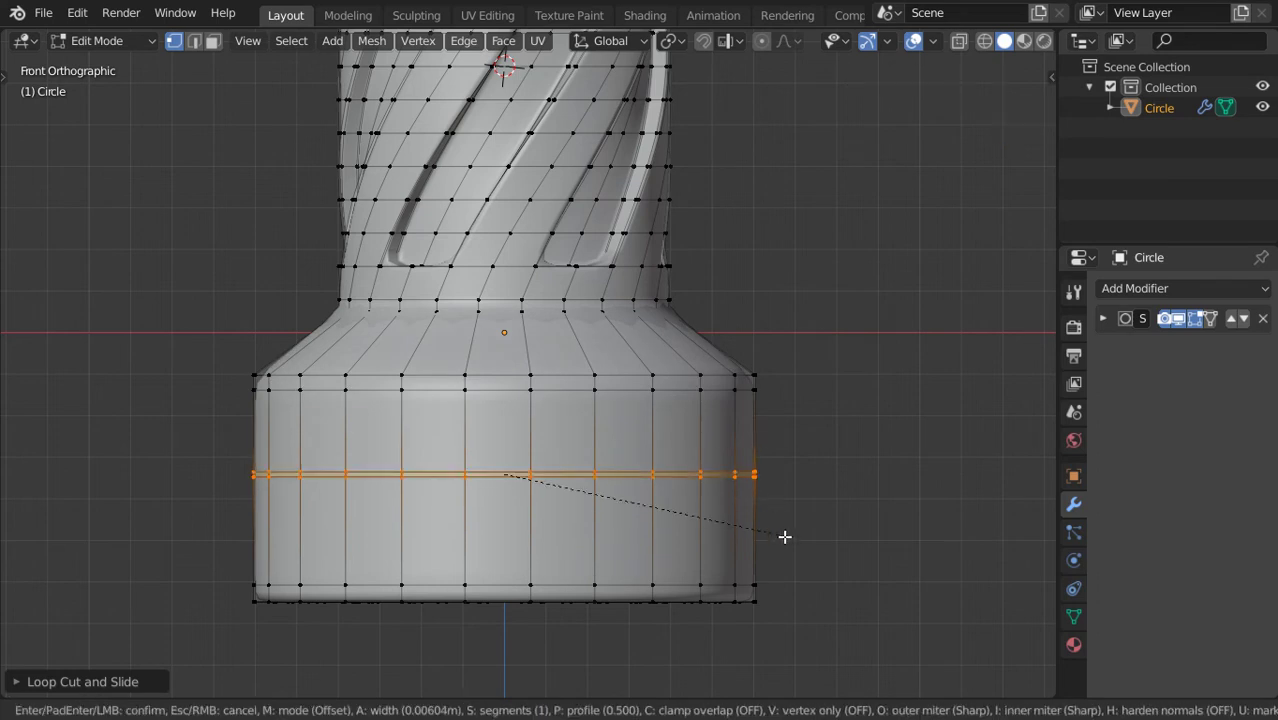
left_click(786, 536)
Extrude the base's narrow band and scale it with Z locked, and scale the expanded band selection along Z, finishing in Object Mode
key("s")
key("shift+z")
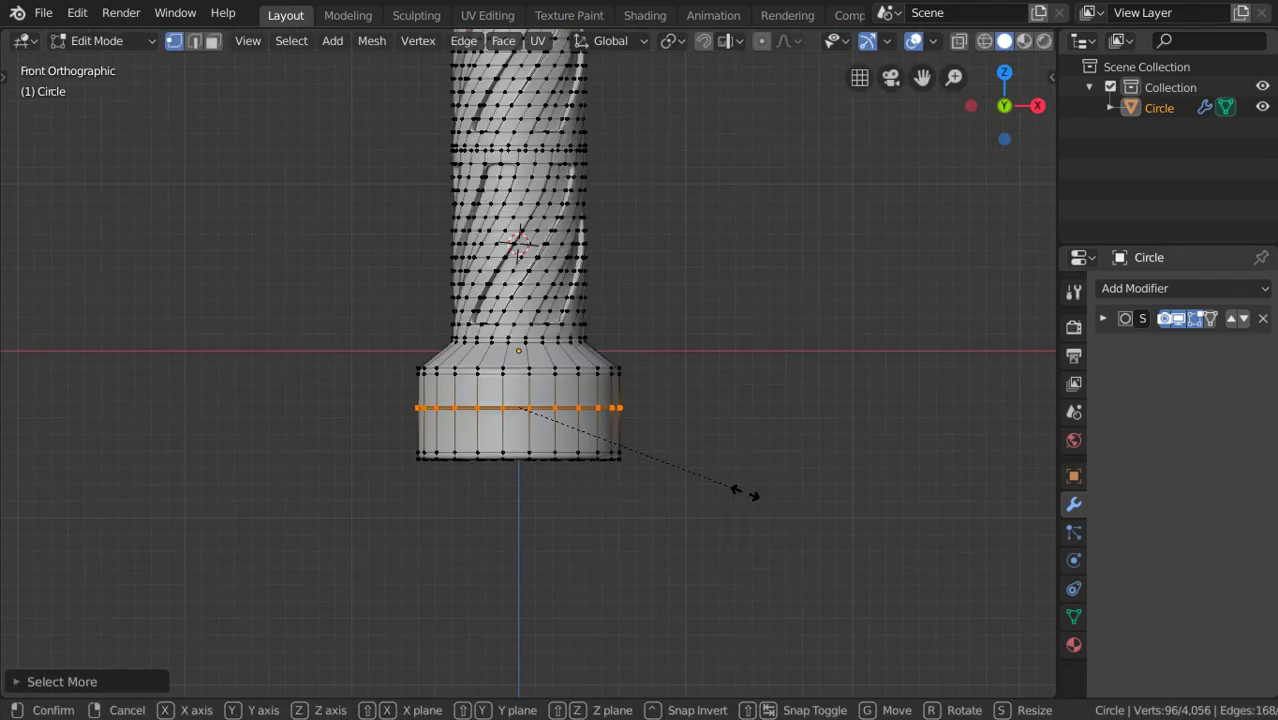
key("z")
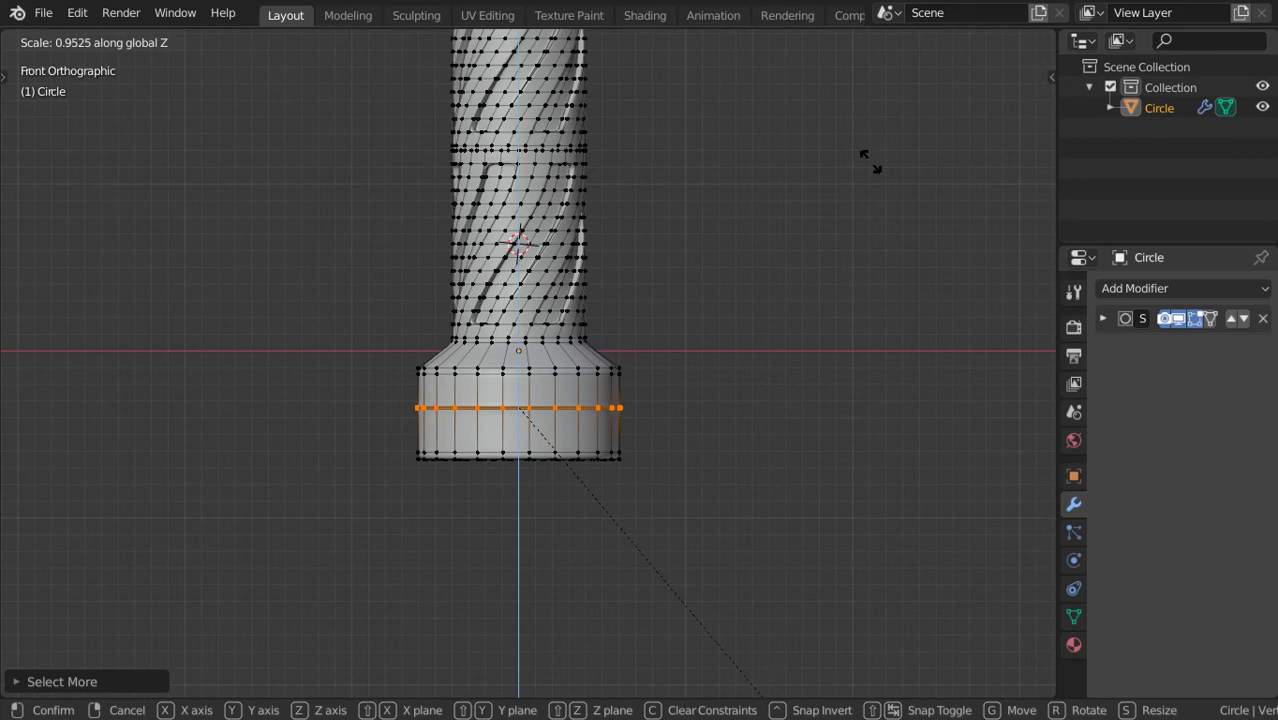
left_click(890, 215)
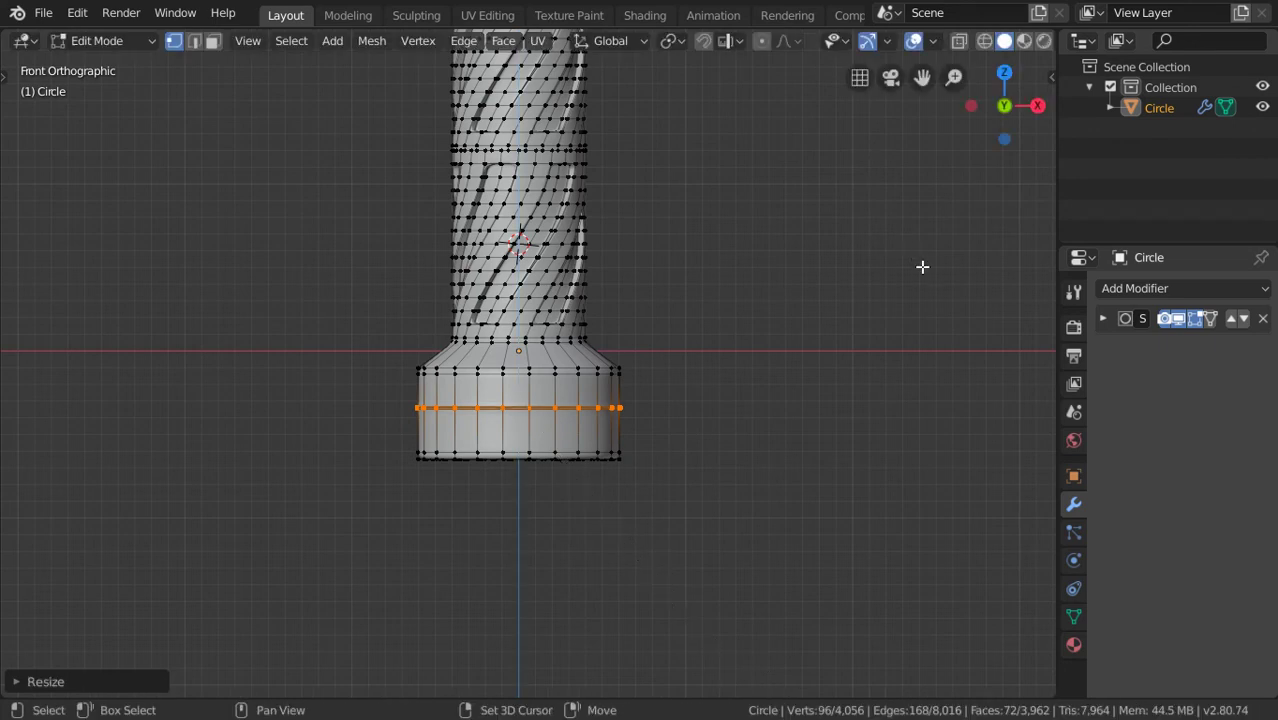
key("Tab")
Add an Array modifier to the column with a count of 5 and a relative X offset of 5
scroll(755, 263, "down", 3)
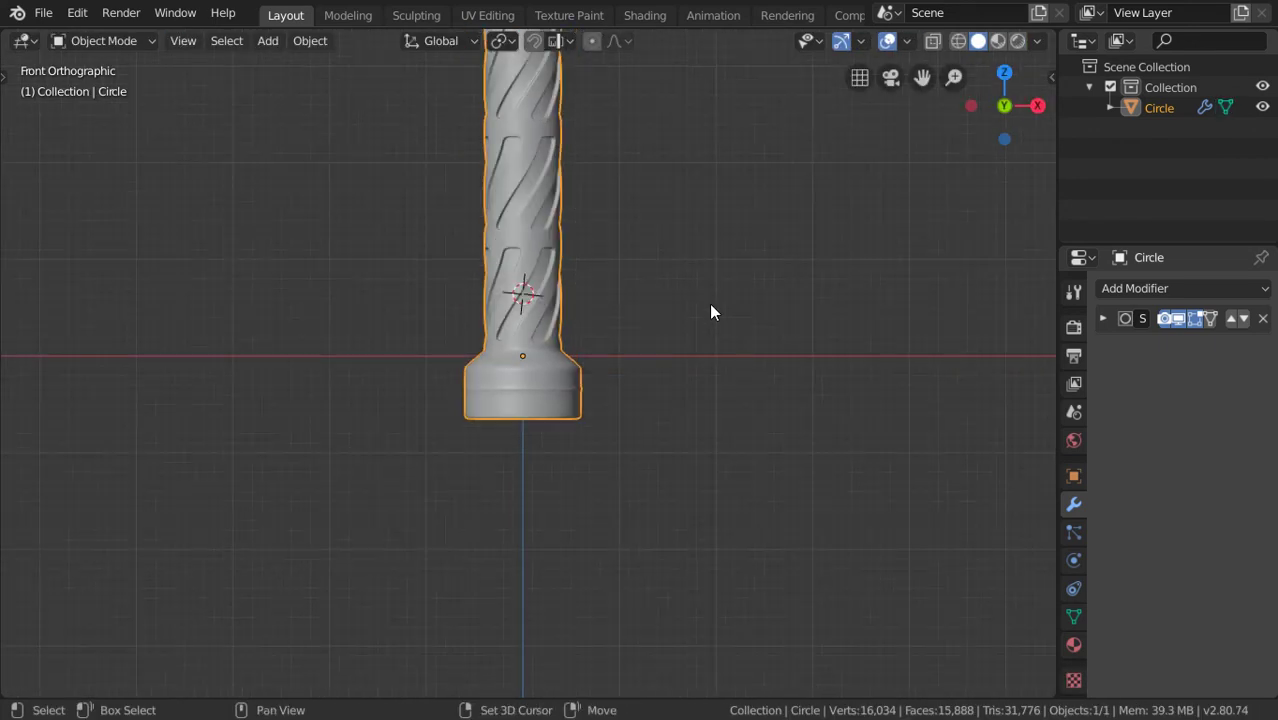
middle_click_drag(579, 238, 685, 333, "shift")
key("KP_7")
left_click(1114, 289)
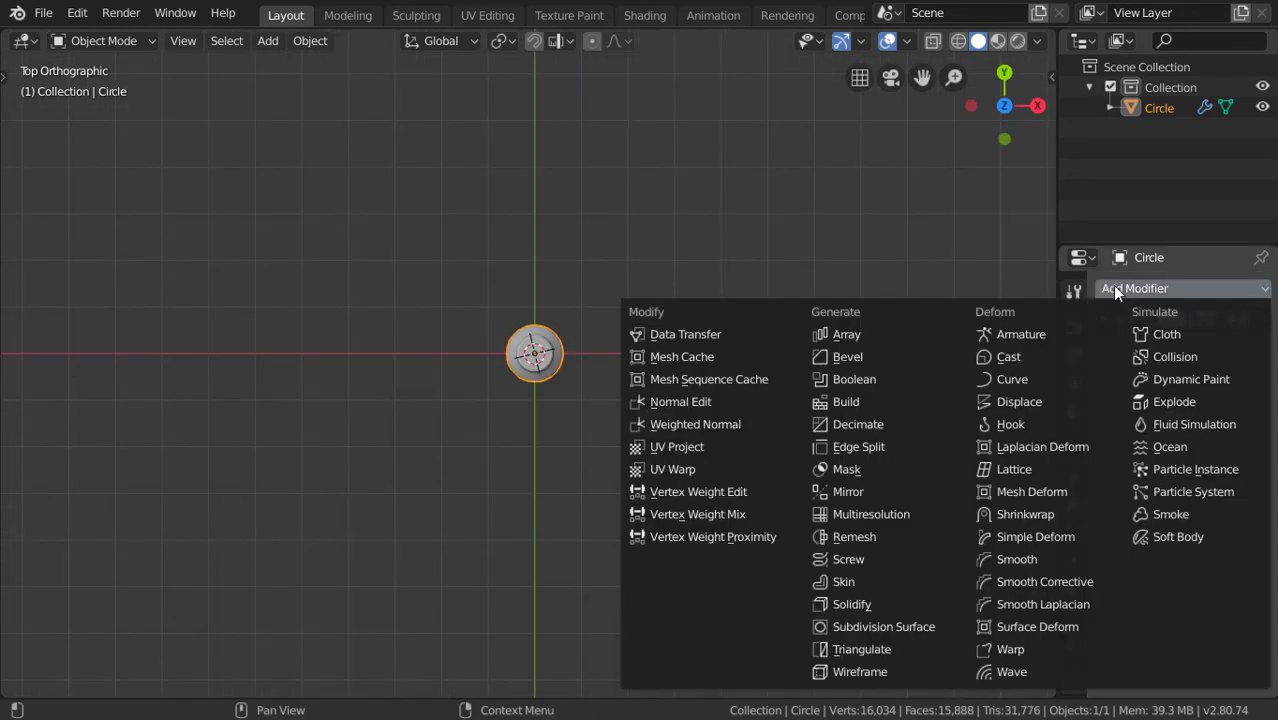
key("a")
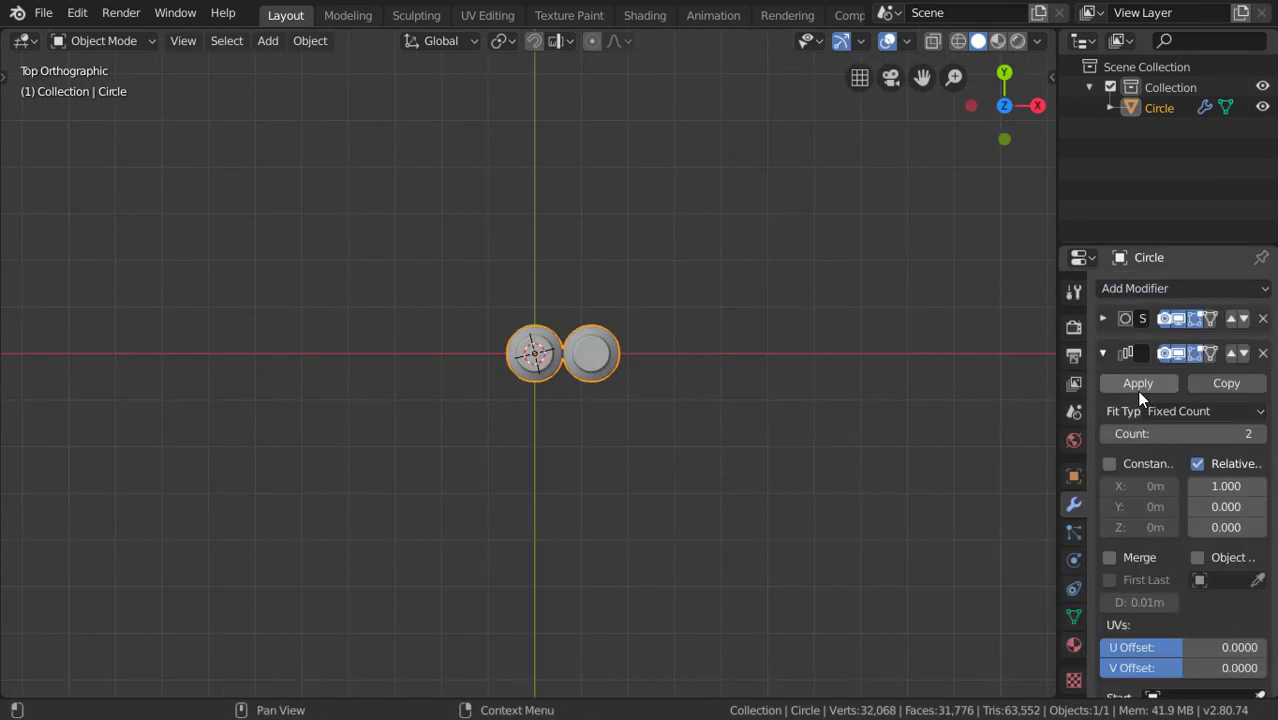
left_click_drag(1172, 432, 1200, 432)
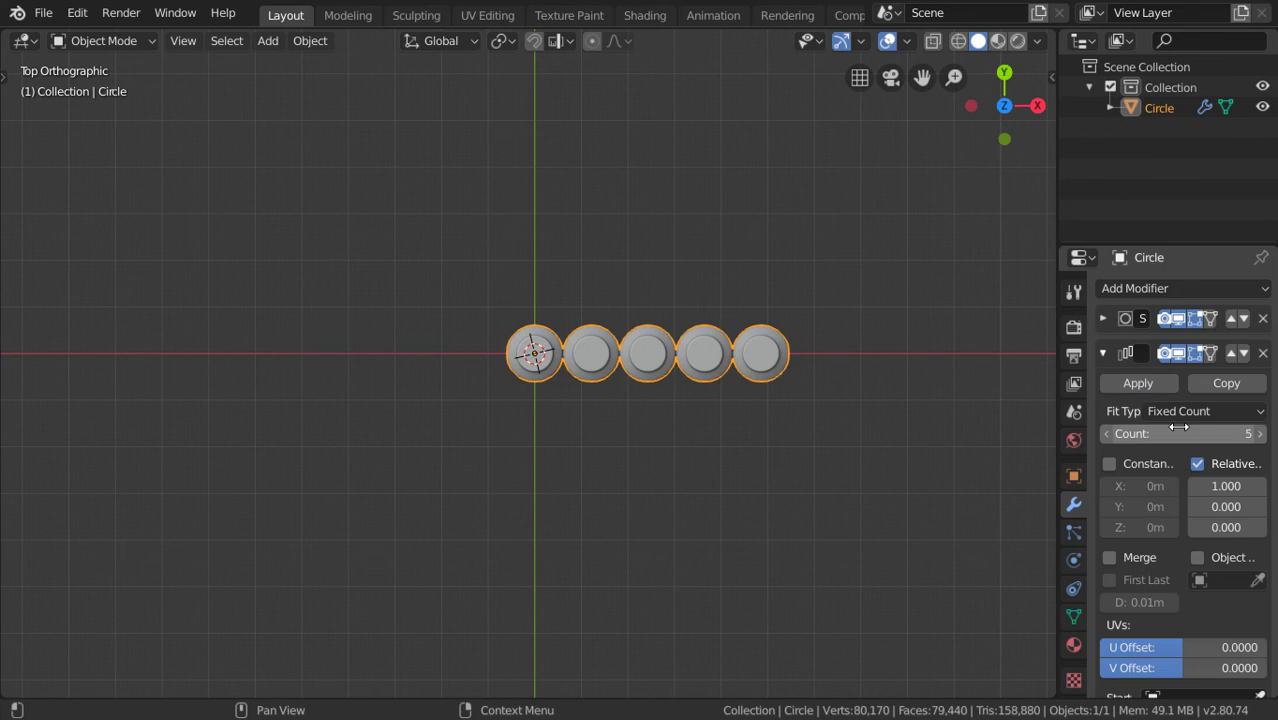
left_click(1229, 486)
type("5")
key("Return")
left_click(1102, 353)
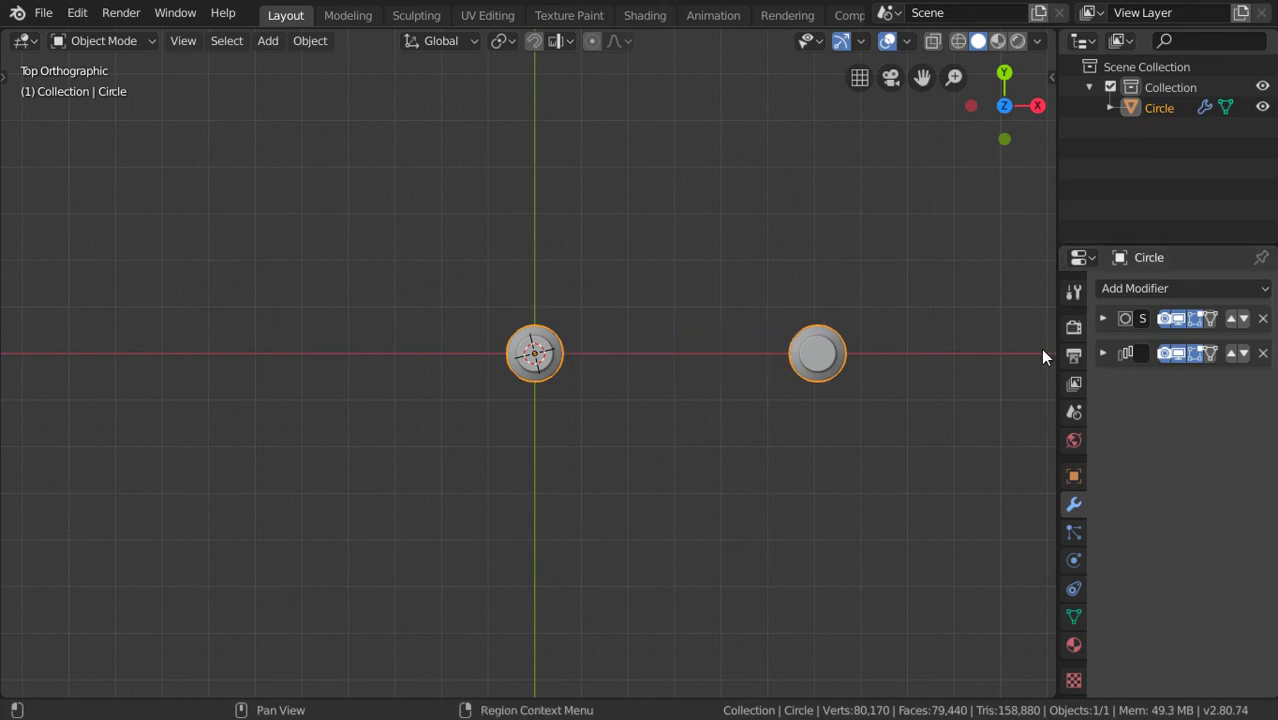
Add a second Array modifier with a count of 4 and relative offsets of X 0 and Y 4 to form a grid of columns
left_click(1109, 293)
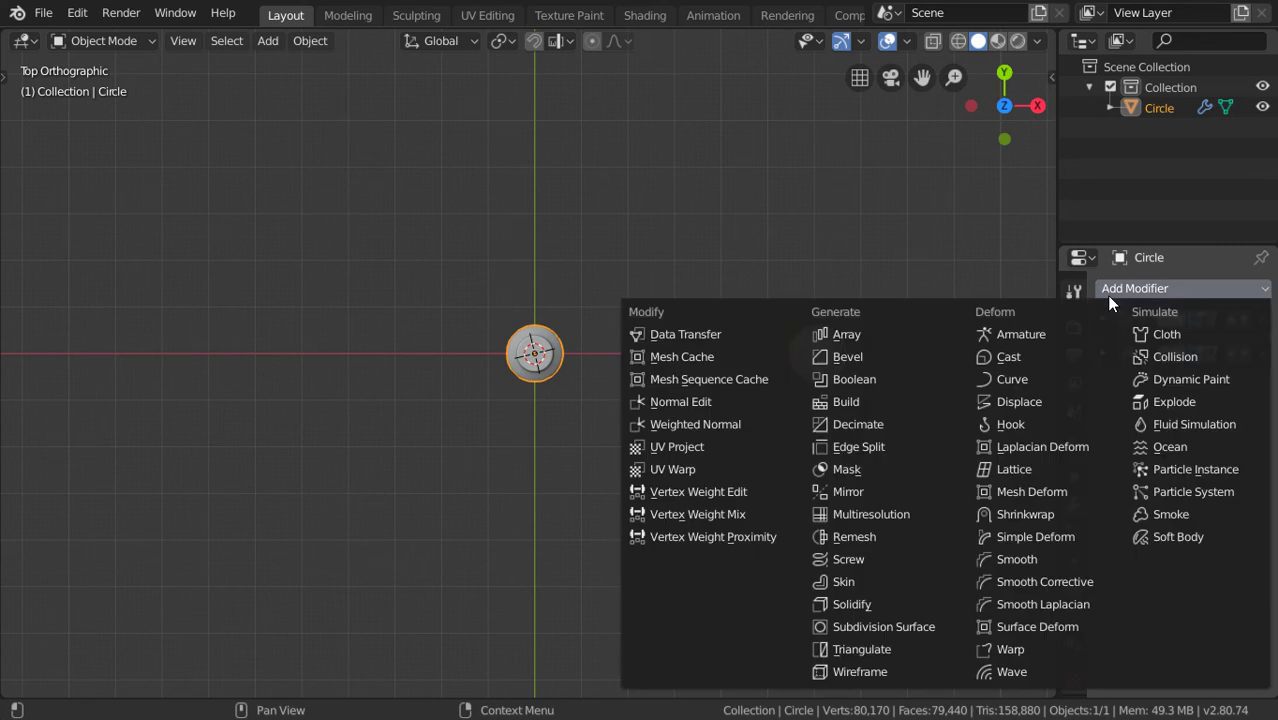
left_click(846, 335)
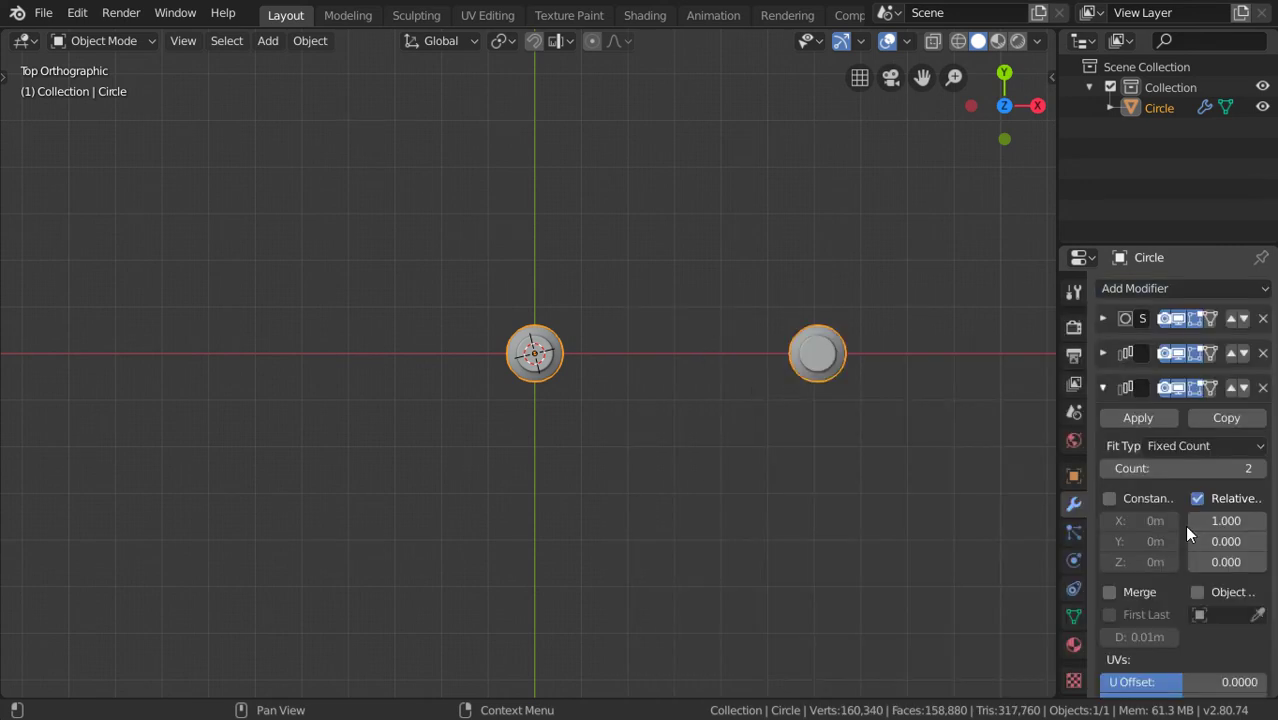
left_click(1215, 540)
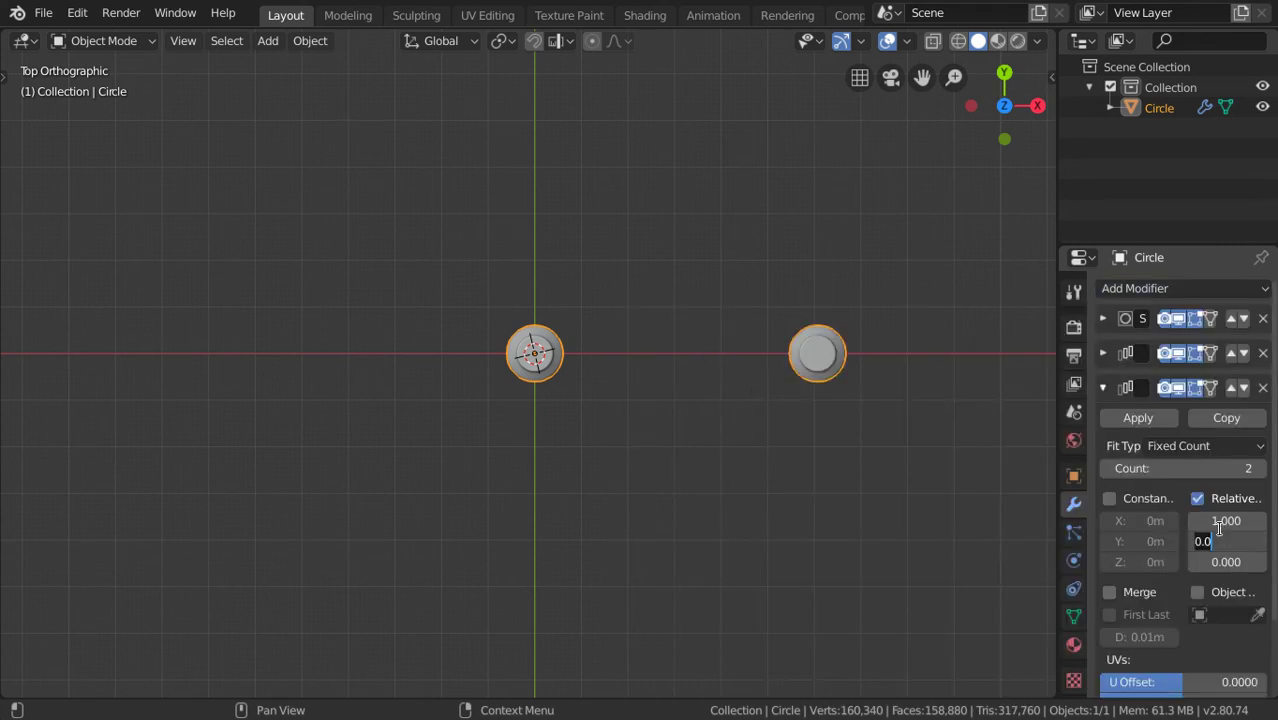
type("4")
left_click(1230, 470)
type("4")
key("Return")
scroll(713, 360, "down", 1)
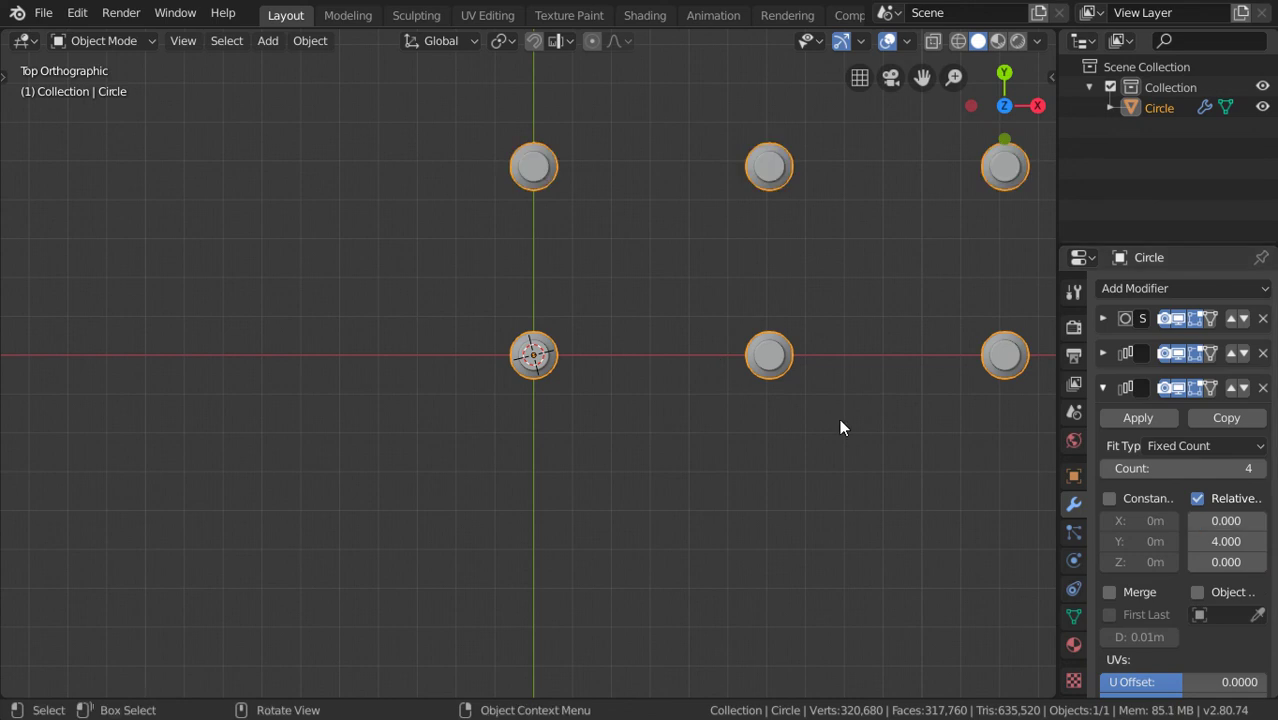
scroll(752, 403, "down", 1)
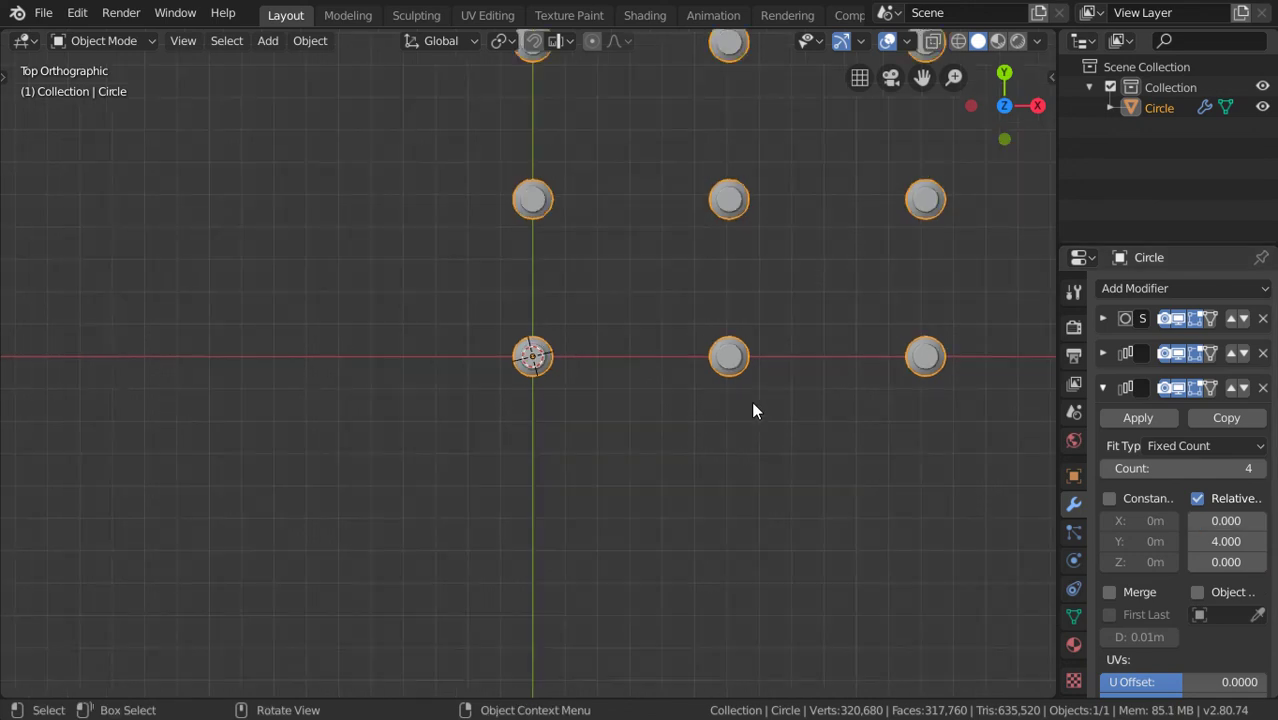
middle_click_drag(753, 408, 700, 314)
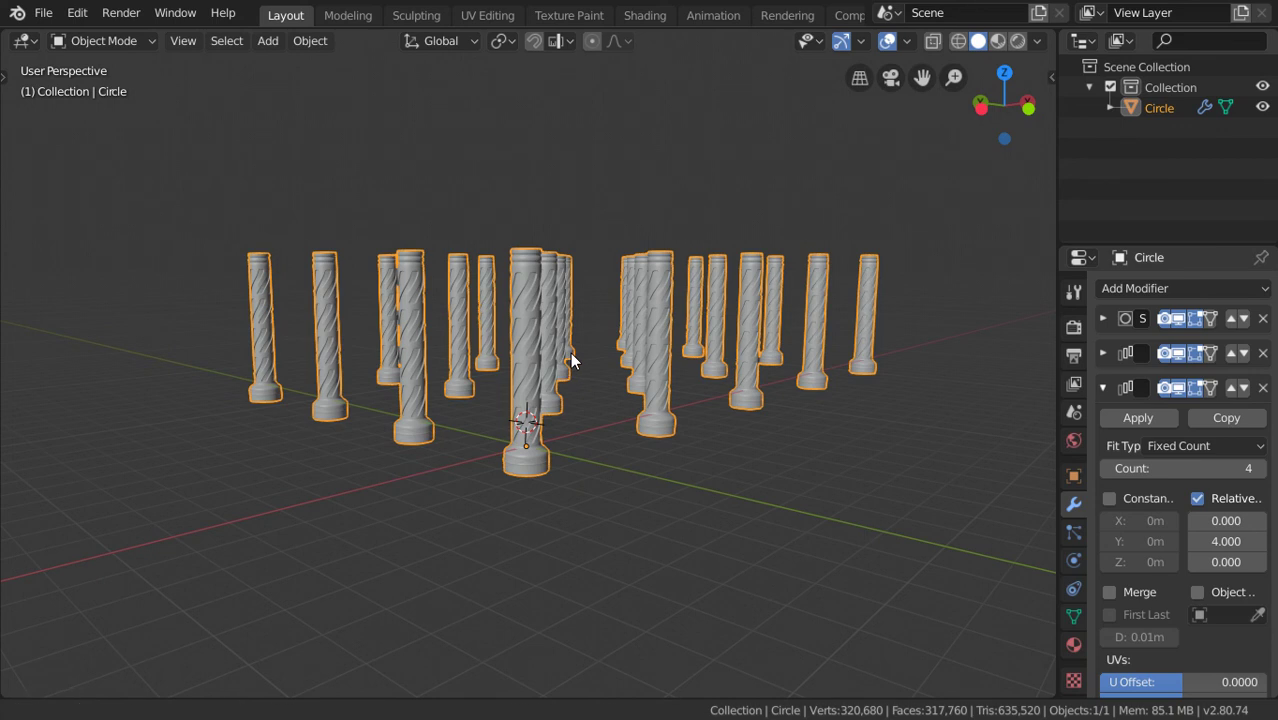
middle_click_drag(570, 352, 584, 379, "shift")
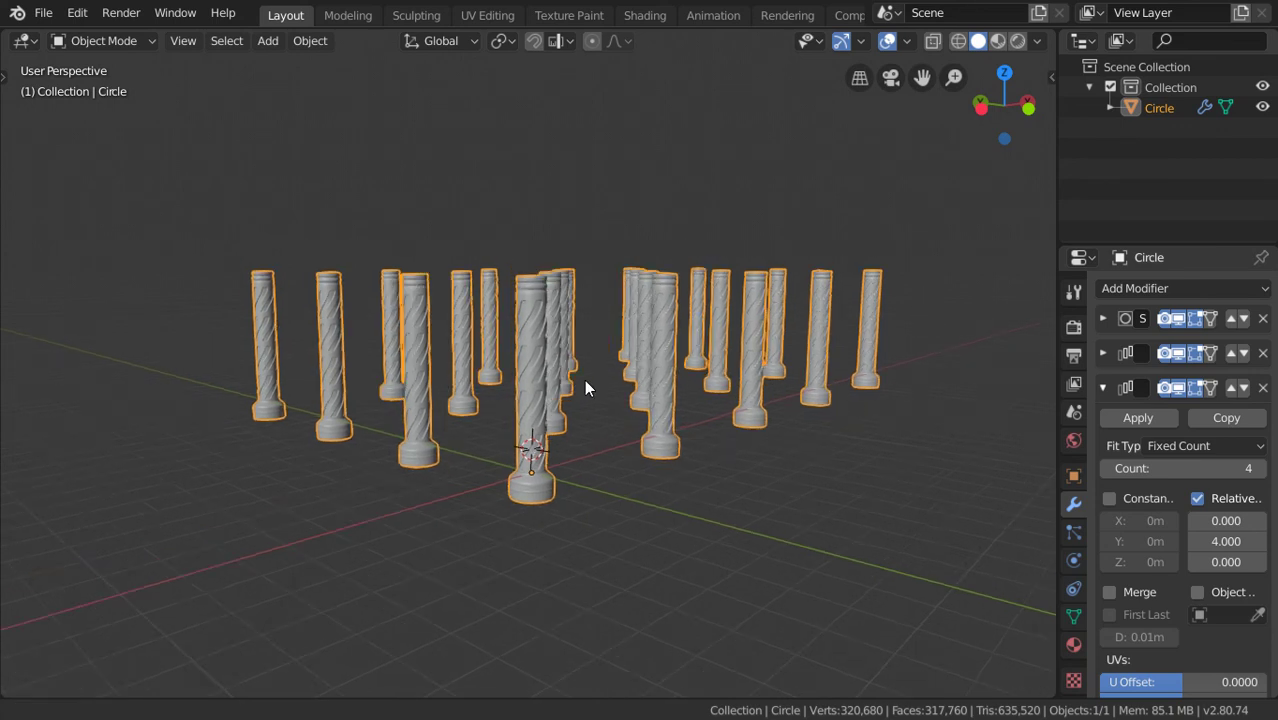